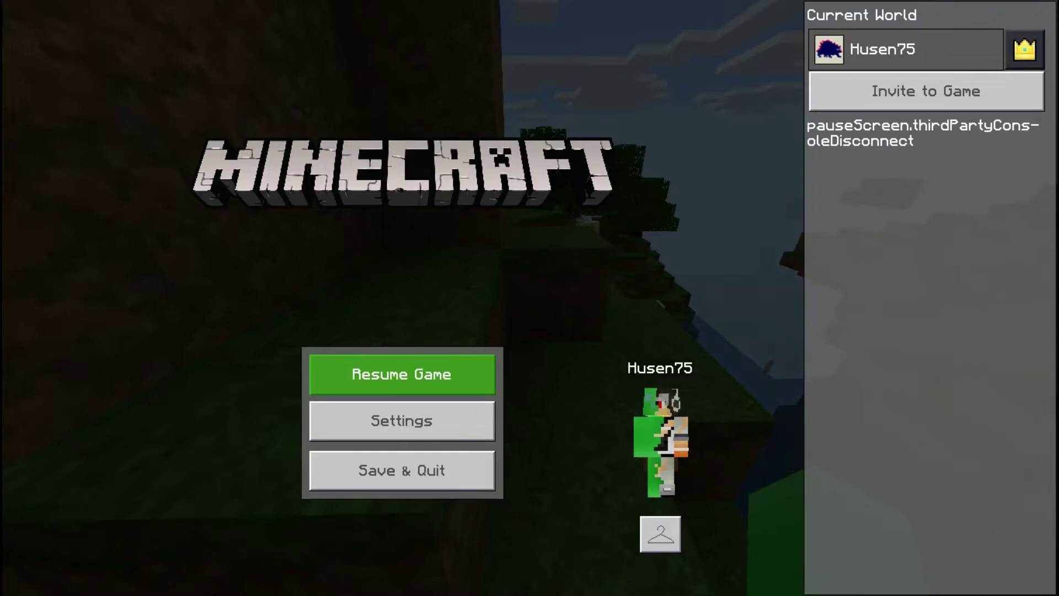
Resume the game, kill the sheep, walk along the path, then play the Fight-Sound effect
key("Escape")
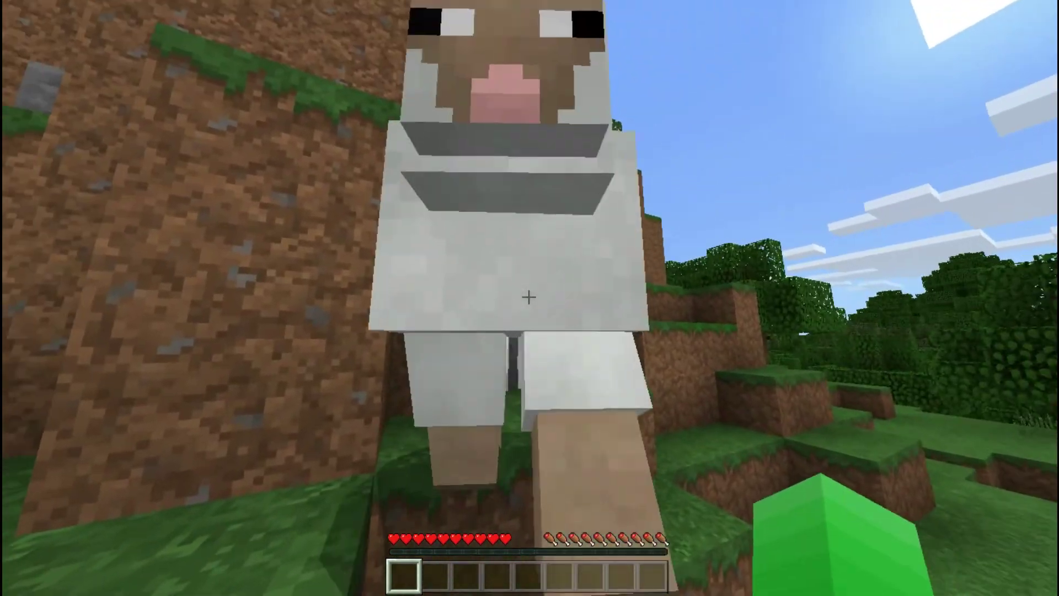
key("d")
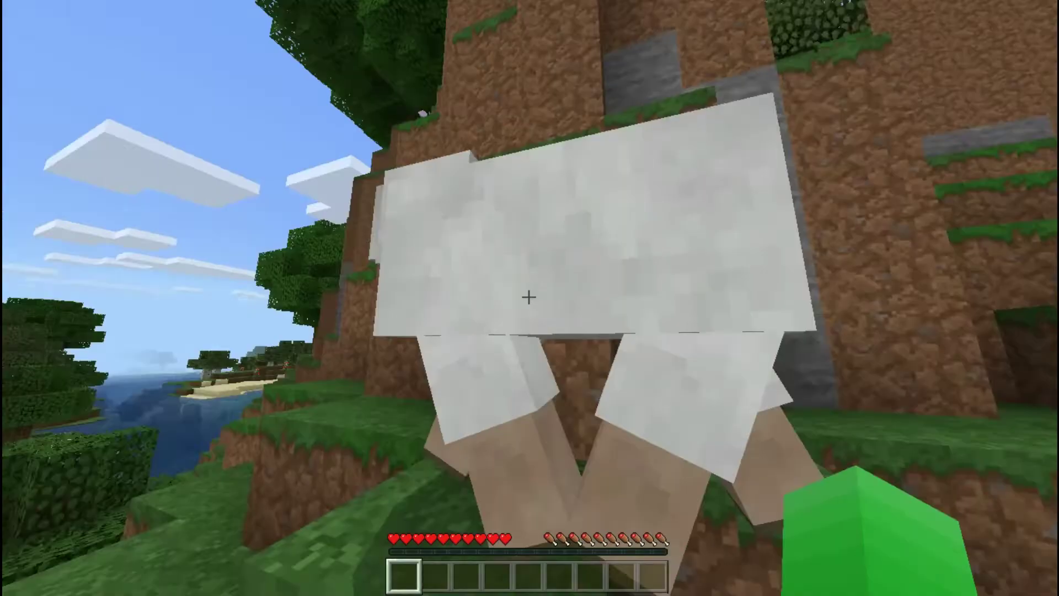
left_click(529, 298)
left_click(529, 298)
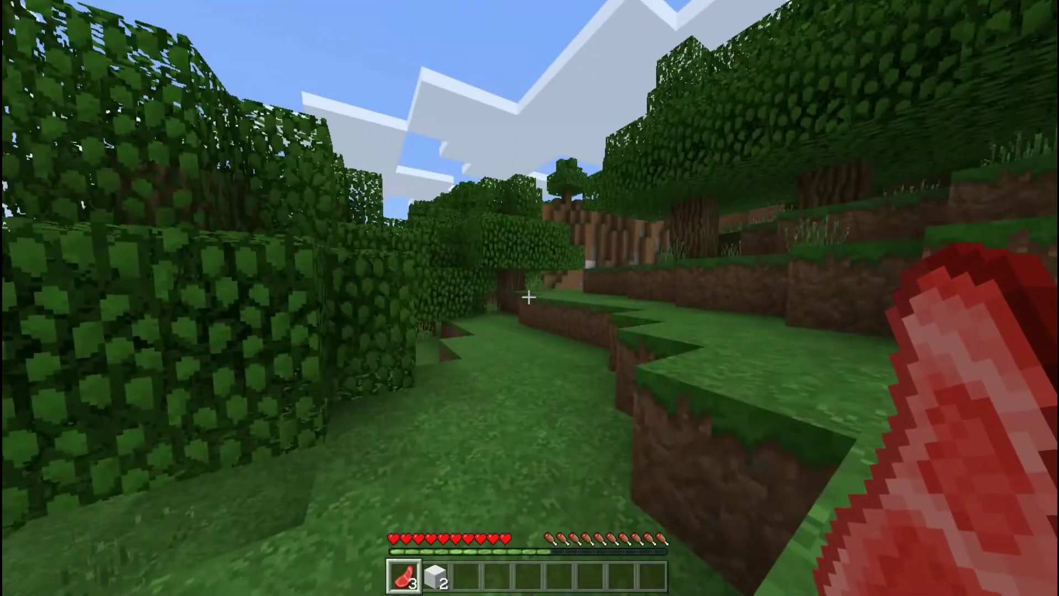
key("w")
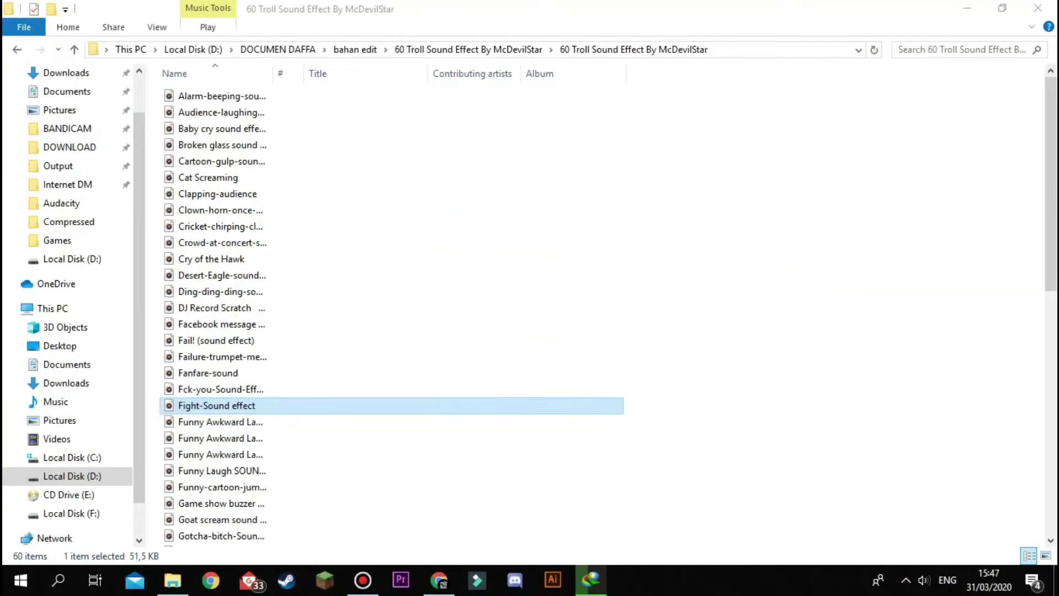
key("Return")
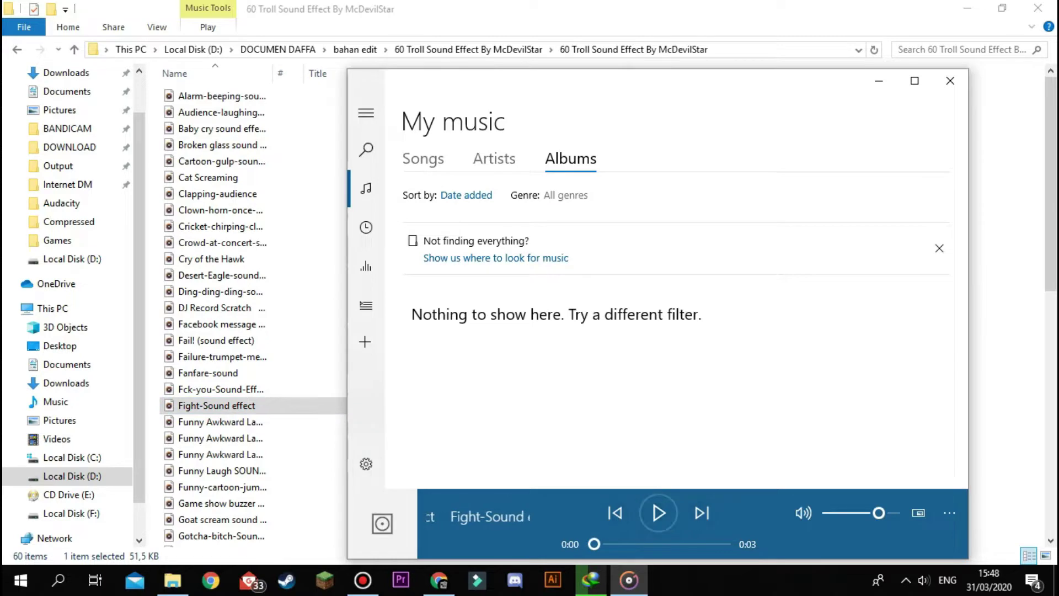
Close the Groove Music player showing the Fight-Sound effect
left_click(950, 81)
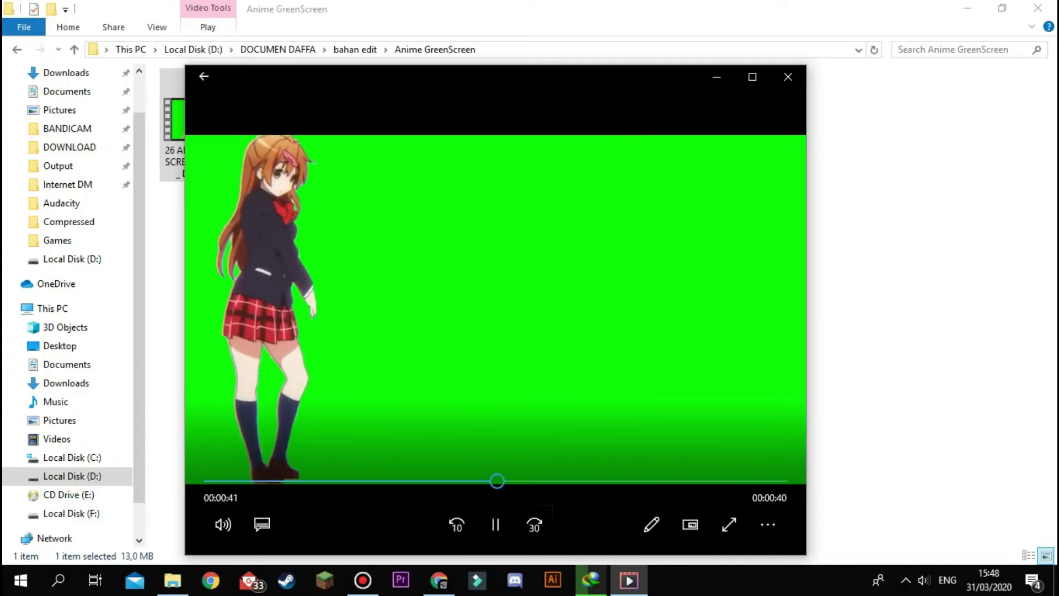
Preview three successively later moments of the green-screen clip via the seek bar
left_click(619, 481)
left_click(683, 481)
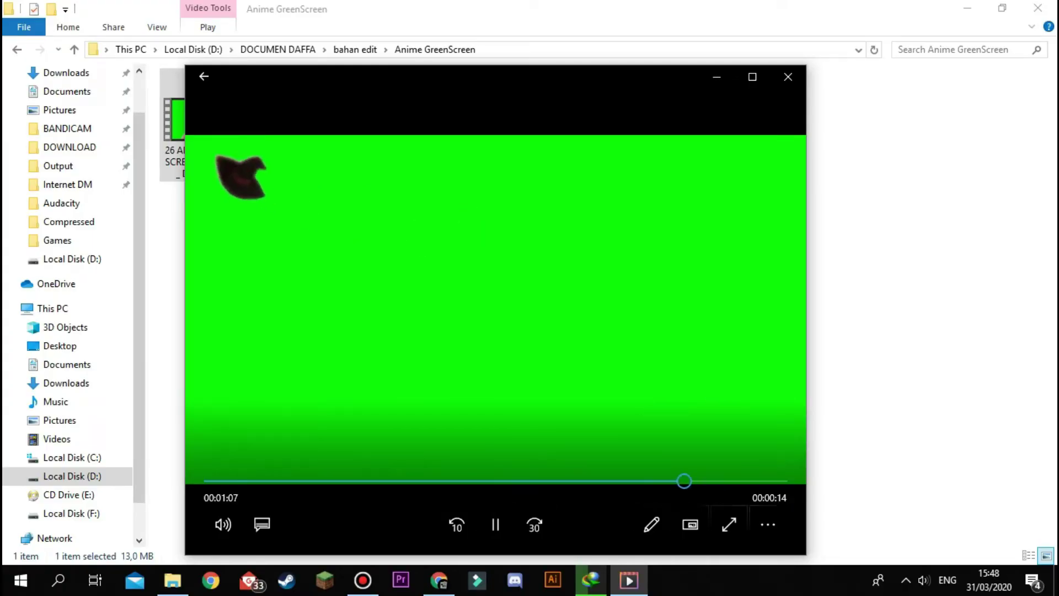
left_click(745, 481)
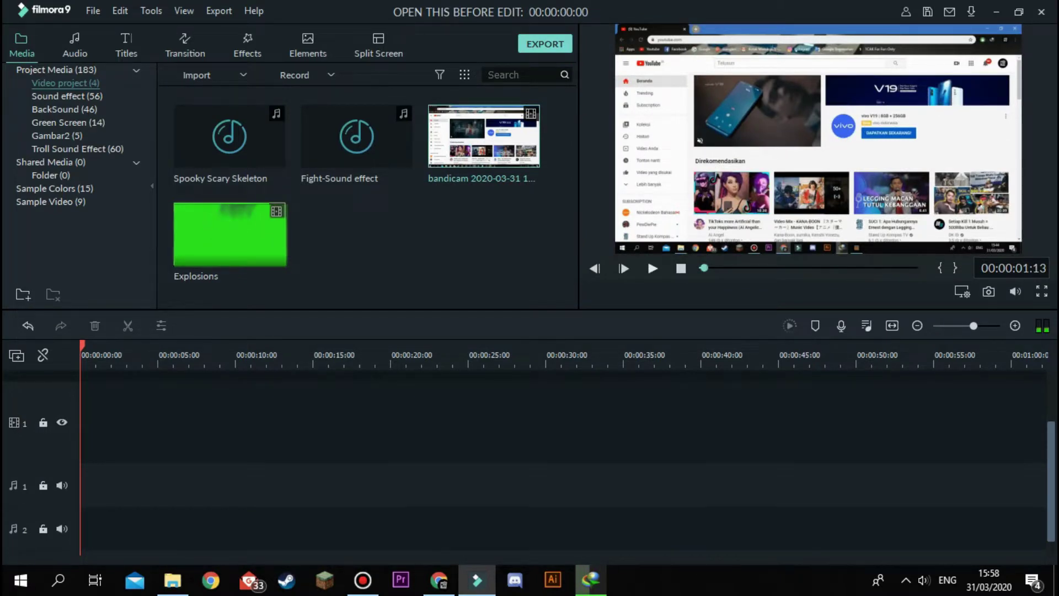
Scrub the bandicam gameplay preview in the media library to an earlier moment
left_click(865, 268)
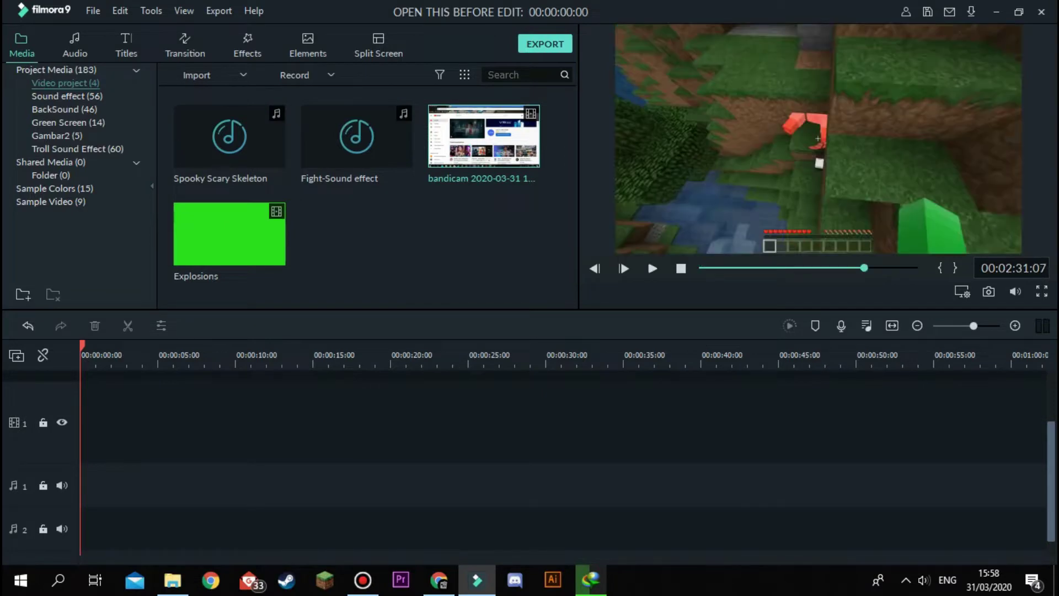
left_click_drag(864, 268, 850, 268)
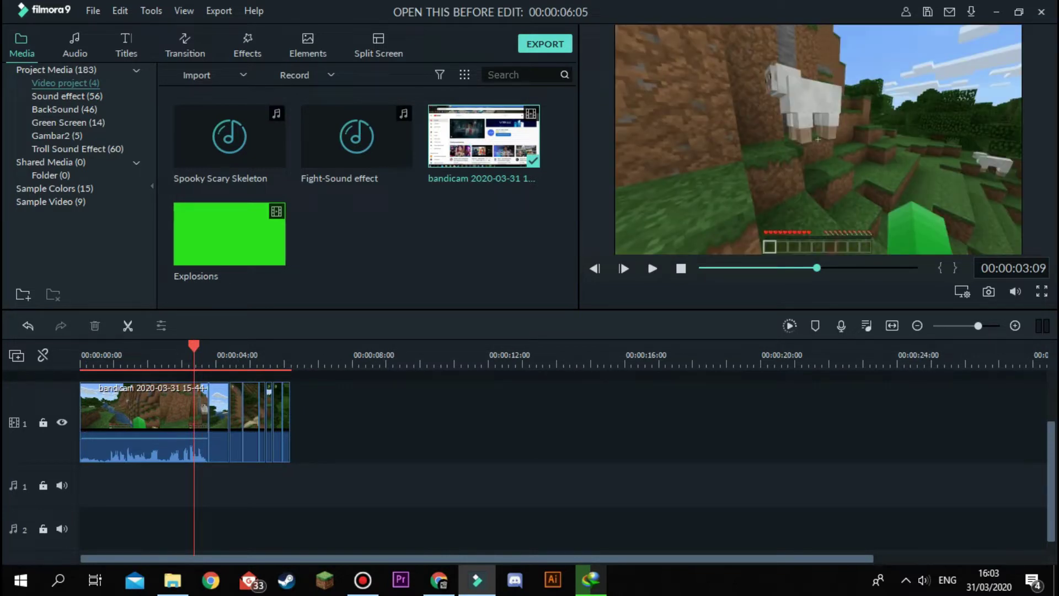
Copy the short clips after the first clip and paste them at 00:00:07:08
mouse_move(194, 345)
left_mouse_down()
mouse_move(222, 346)
mouse_move(156, 346)
mouse_move(199, 346)
left_mouse_up()
key("space")
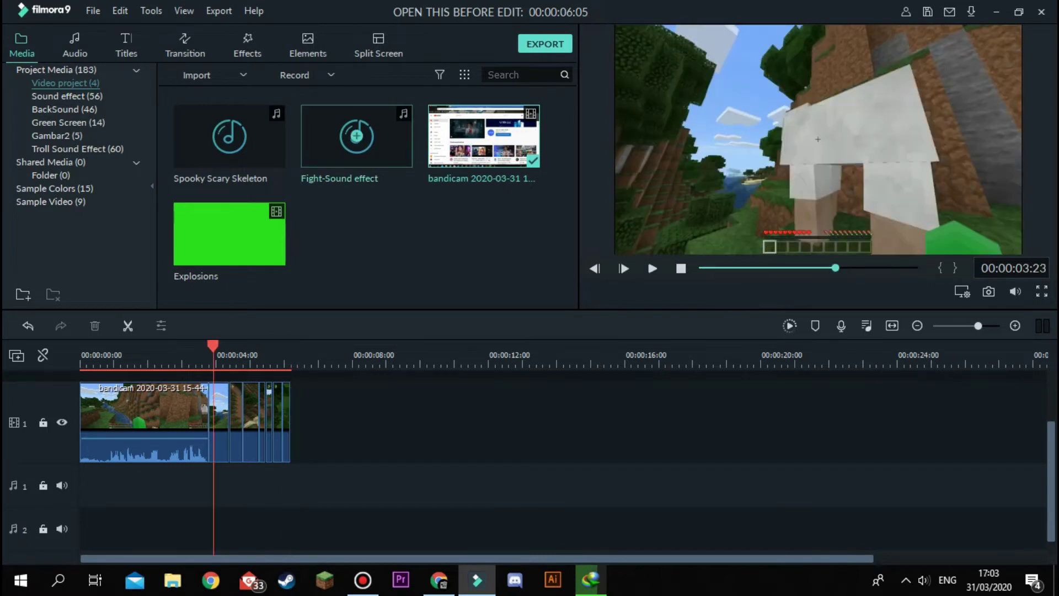
left_click_drag(226, 491, 295, 419)
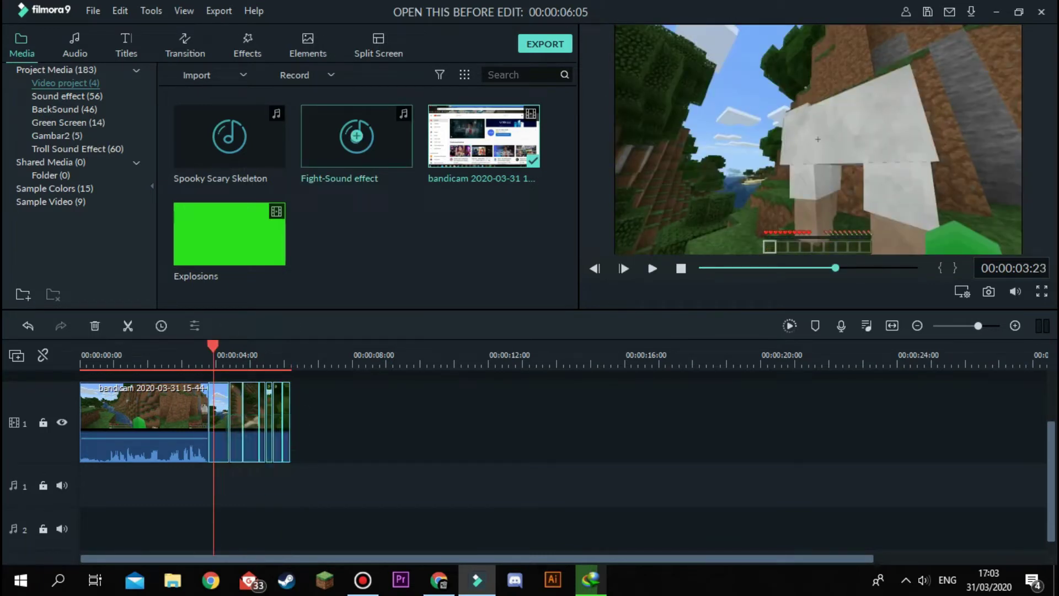
left_click(329, 356)
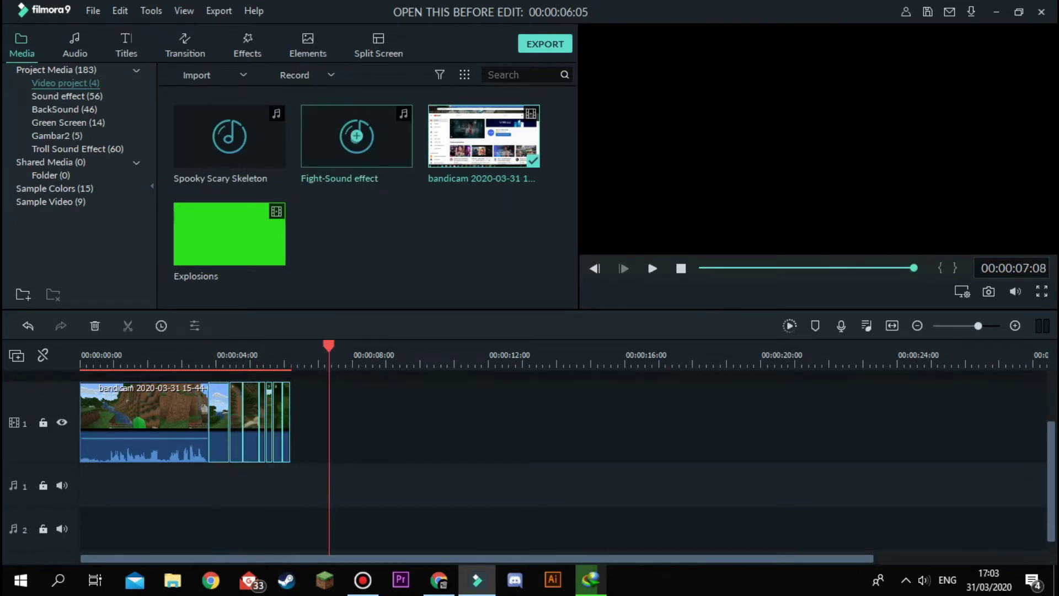
key("ctrl+v")
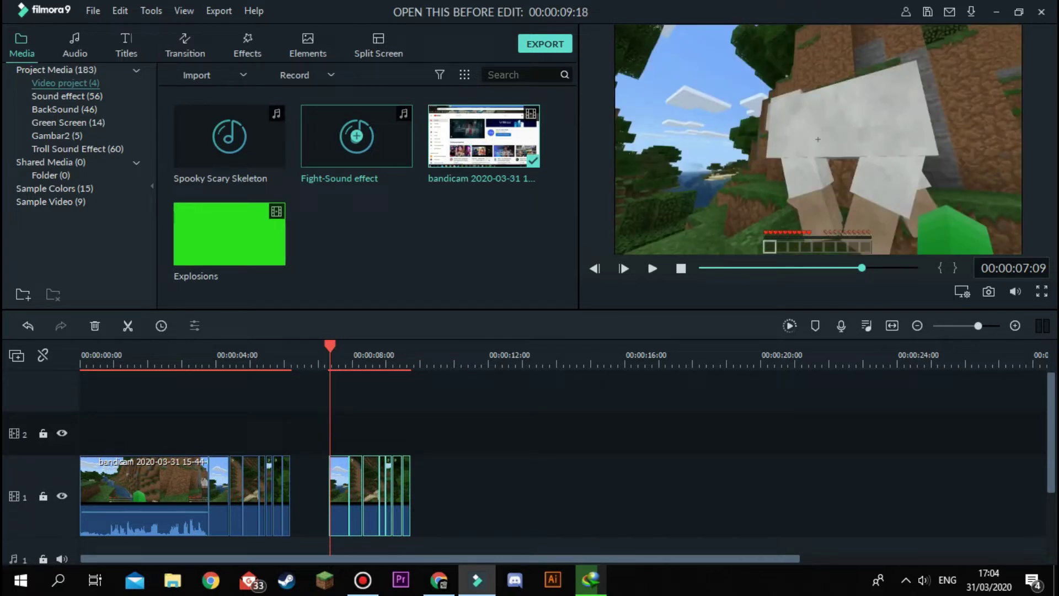
Delete the first short clip of the pasted copies
key("Right")
key("Right")
key("Right")
key("Right")
key("Right")
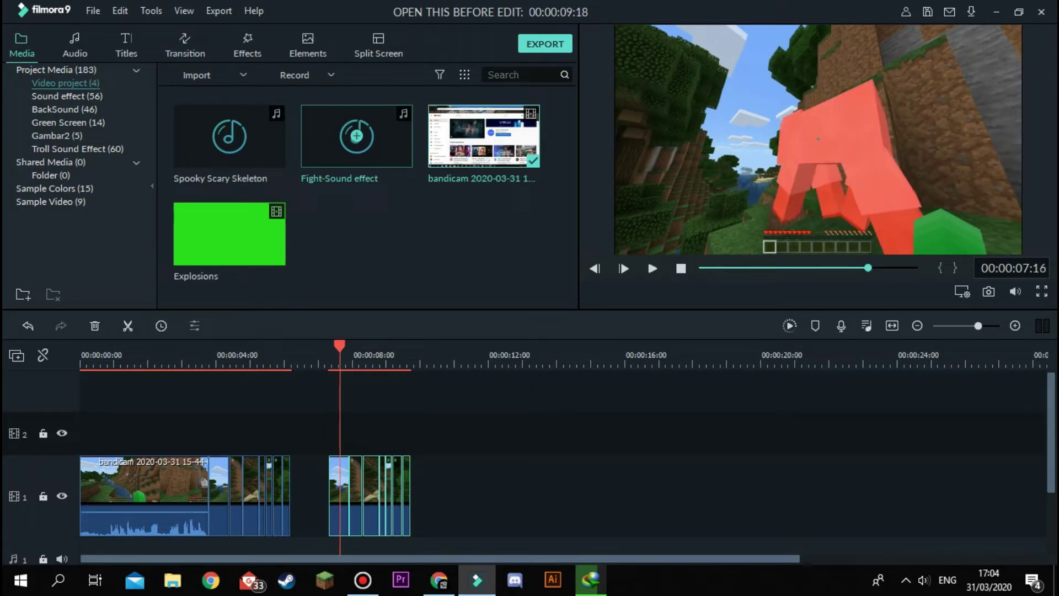
left_click(343, 507)
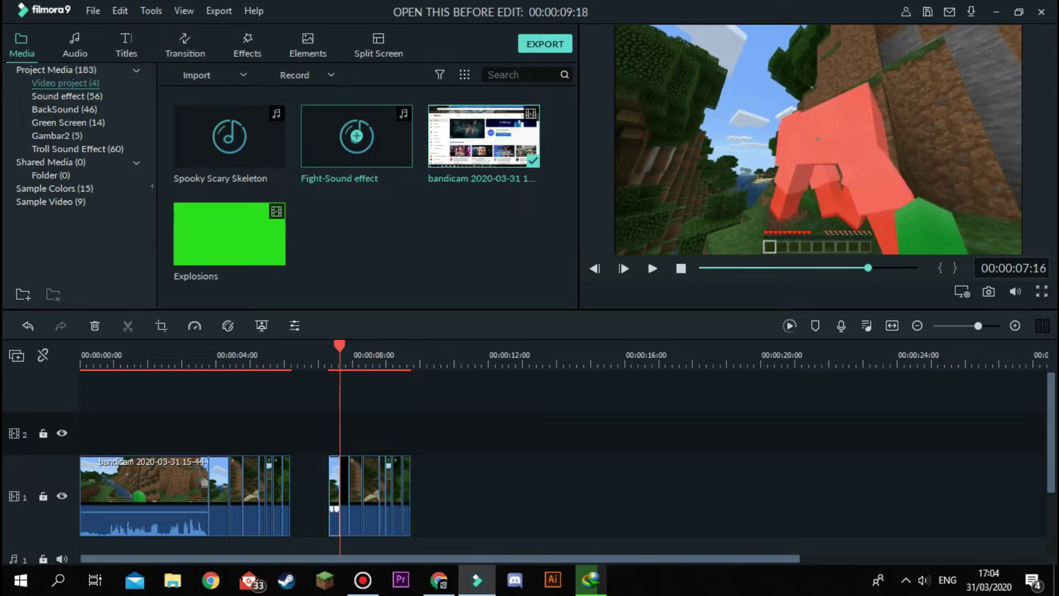
key("Delete")
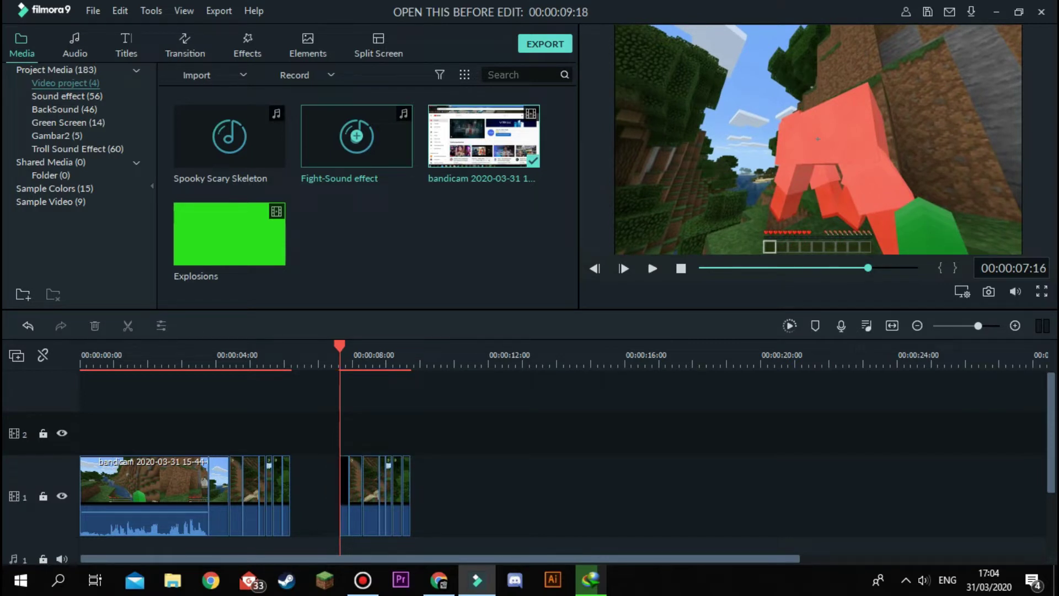
Split the clip at 00:00:07:20 and delete the sliver after the cut
key("Right")
key("Right")
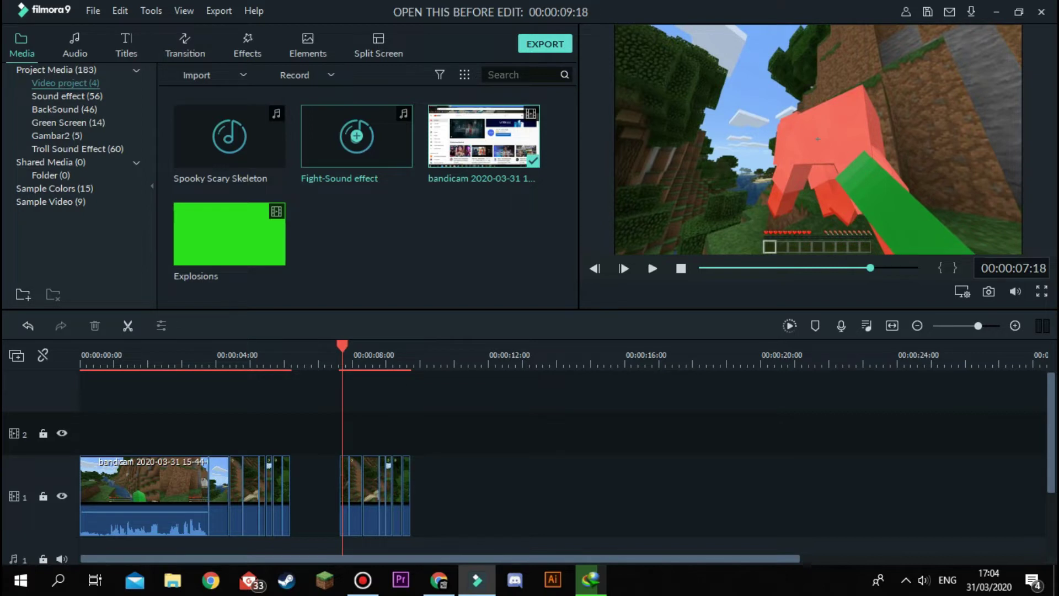
key("Right")
key("Right")
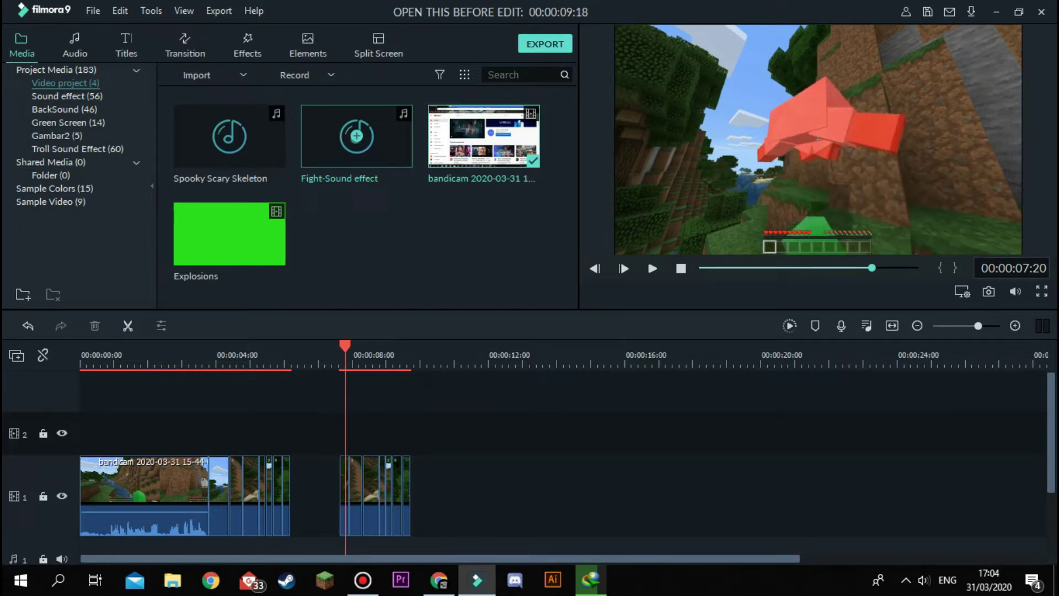
key("ctrl+b")
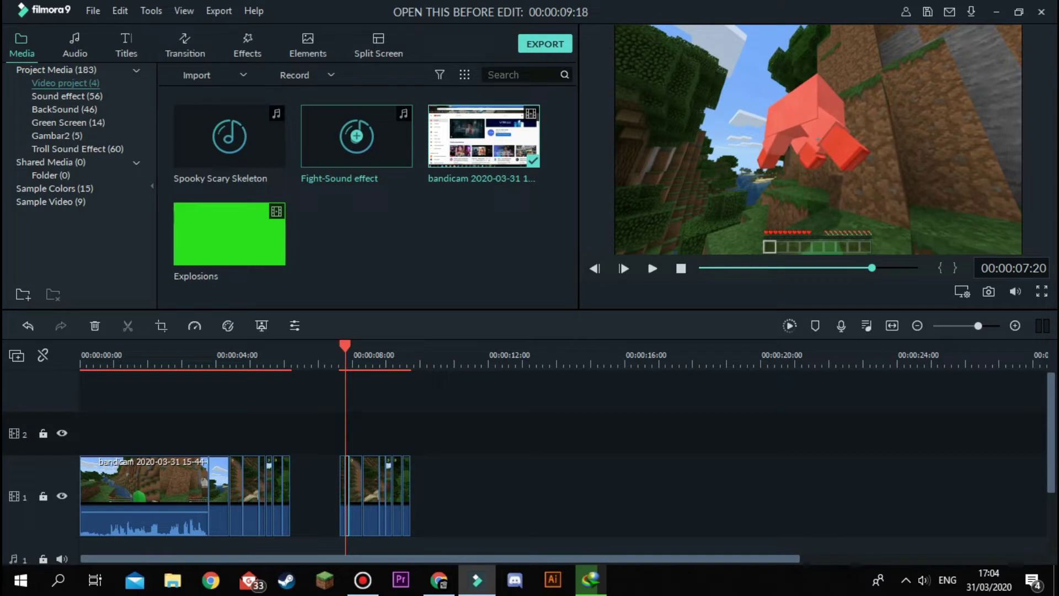
key("Delete")
left_click(356, 508)
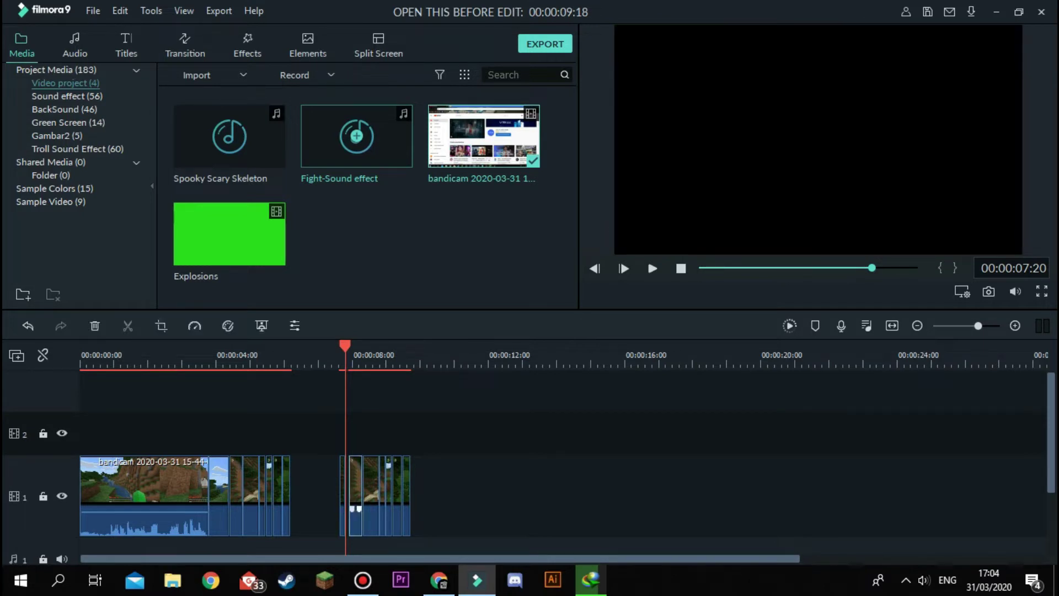
left_click_drag(346, 347, 351, 346)
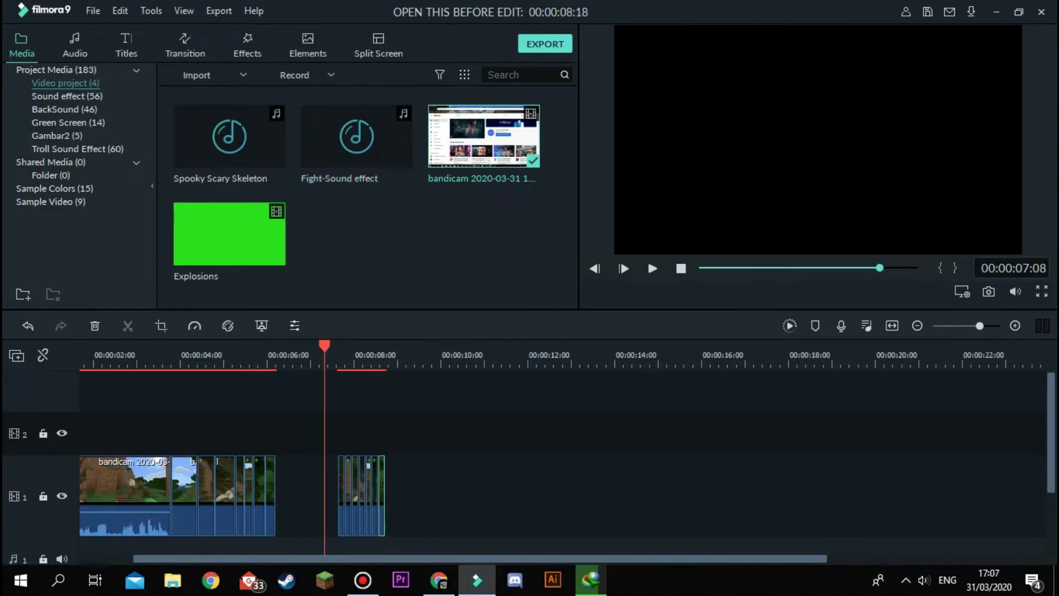
Slide the right-hand group of short clips left against the first clip
left_click(652, 268)
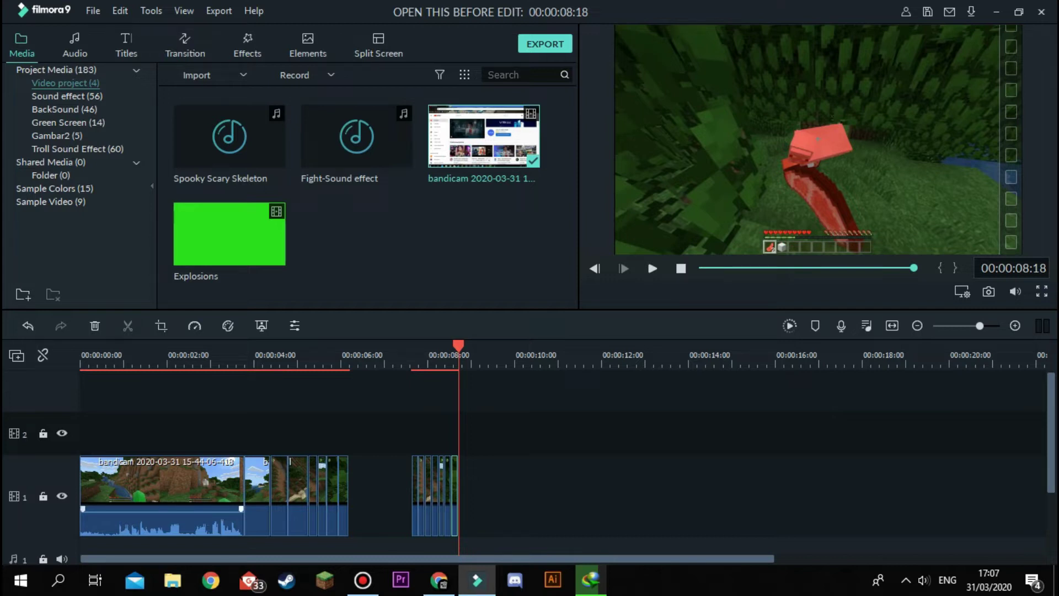
left_click_drag(374, 442, 517, 493)
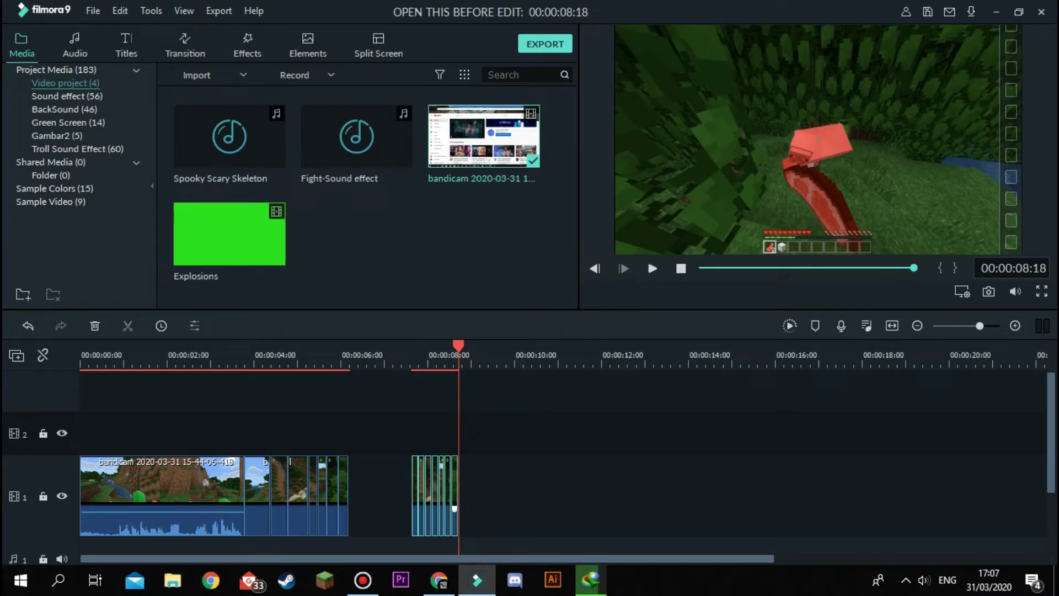
left_click_drag(453, 508, 391, 508)
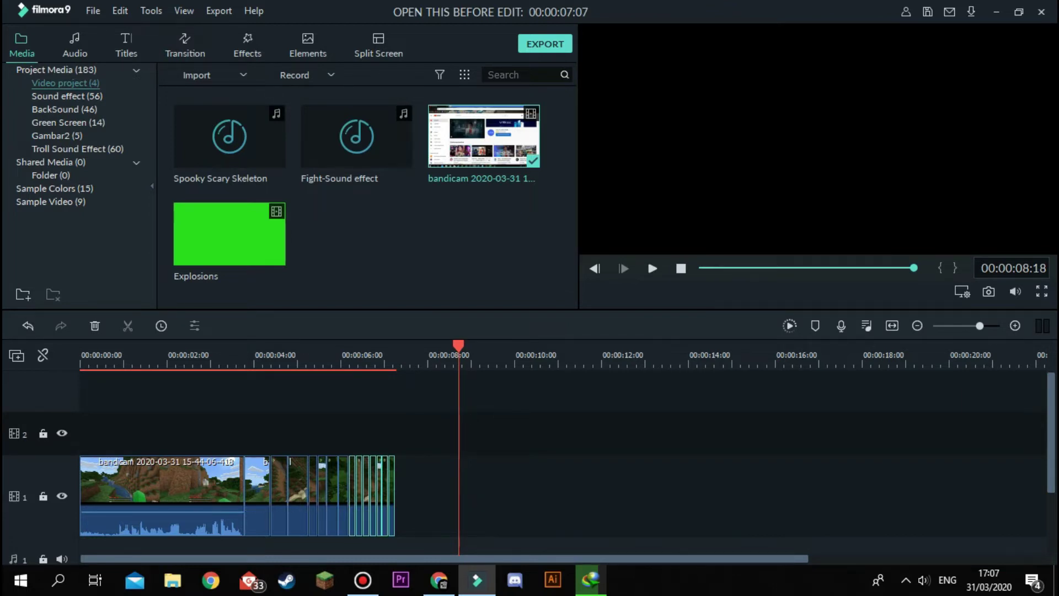
left_click_drag(458, 346, 401, 346)
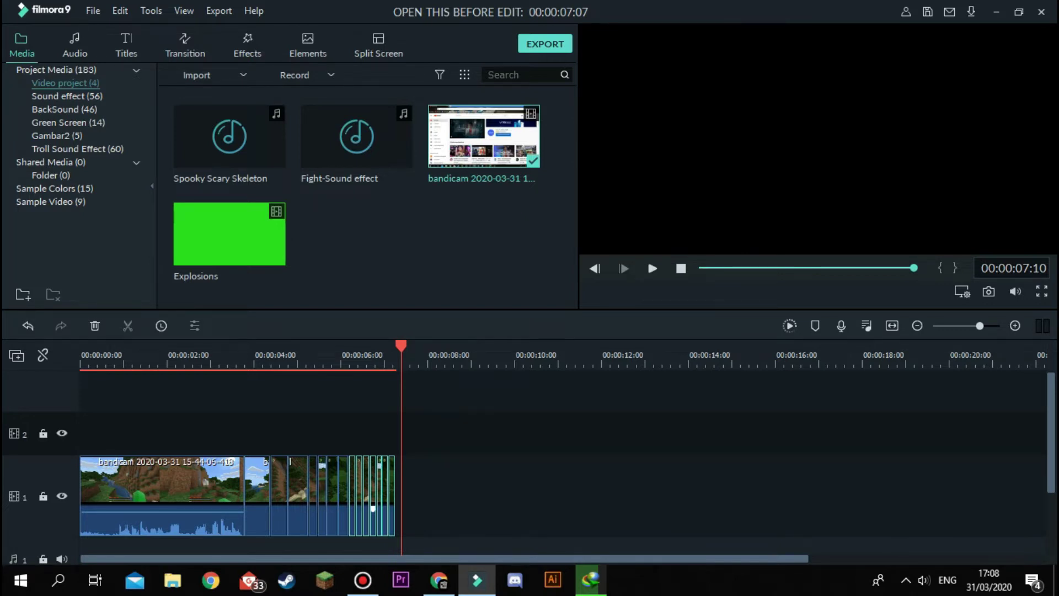
Paste two more clip copies on track 2 and move them onto track 1 after the gameplay
key("ctrl+v")
key("ctrl+v")
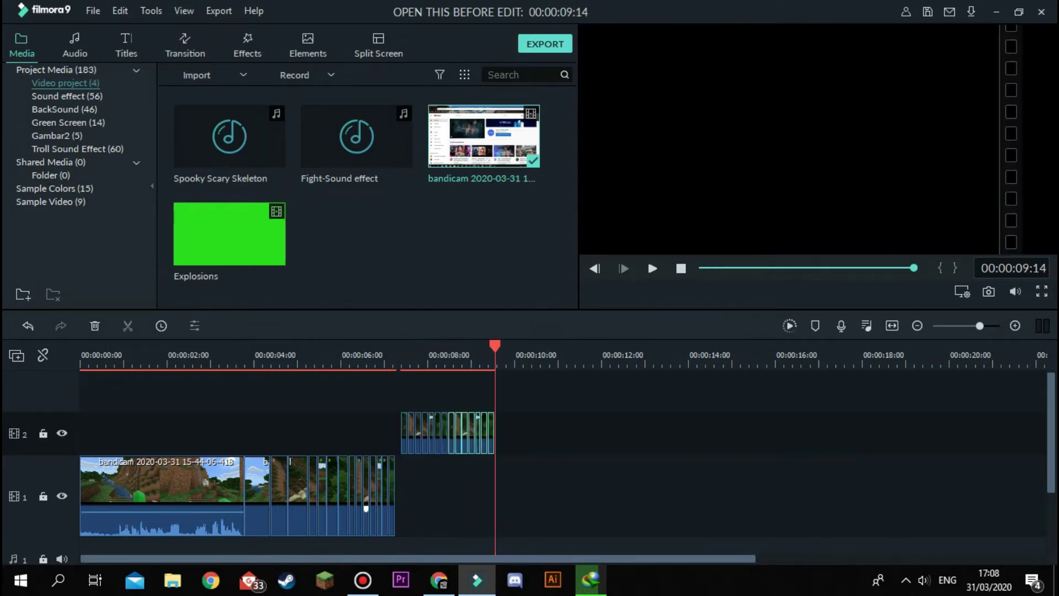
key("ctrl+v")
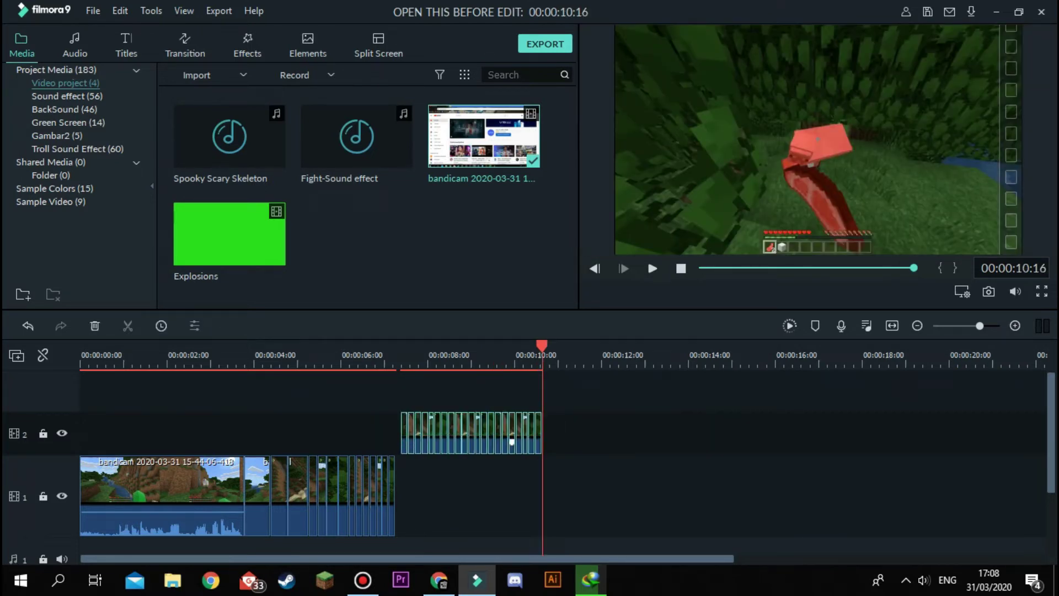
left_click_drag(471, 433, 466, 495)
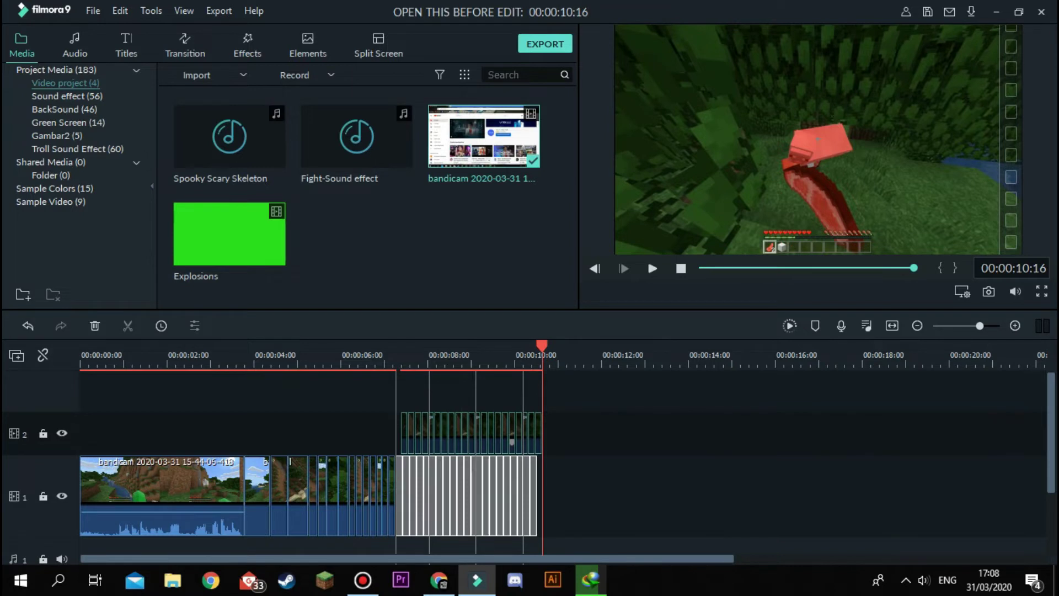
left_click_drag(512, 442, 500, 507)
left_click(234, 356)
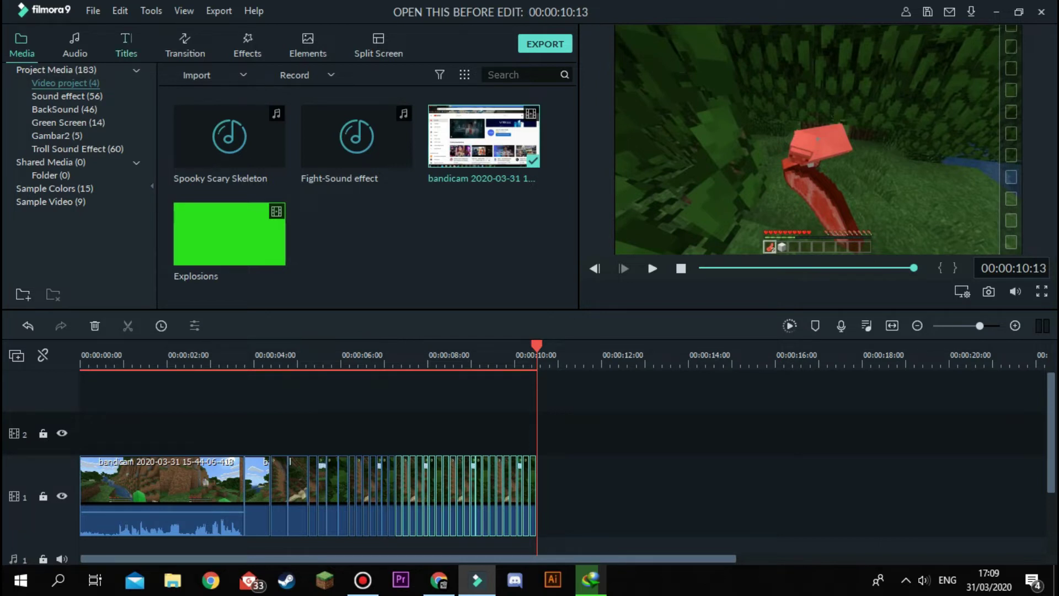
Place the custom textleng title on track 2 near 3 seconds and shorten it
left_click(126, 45)
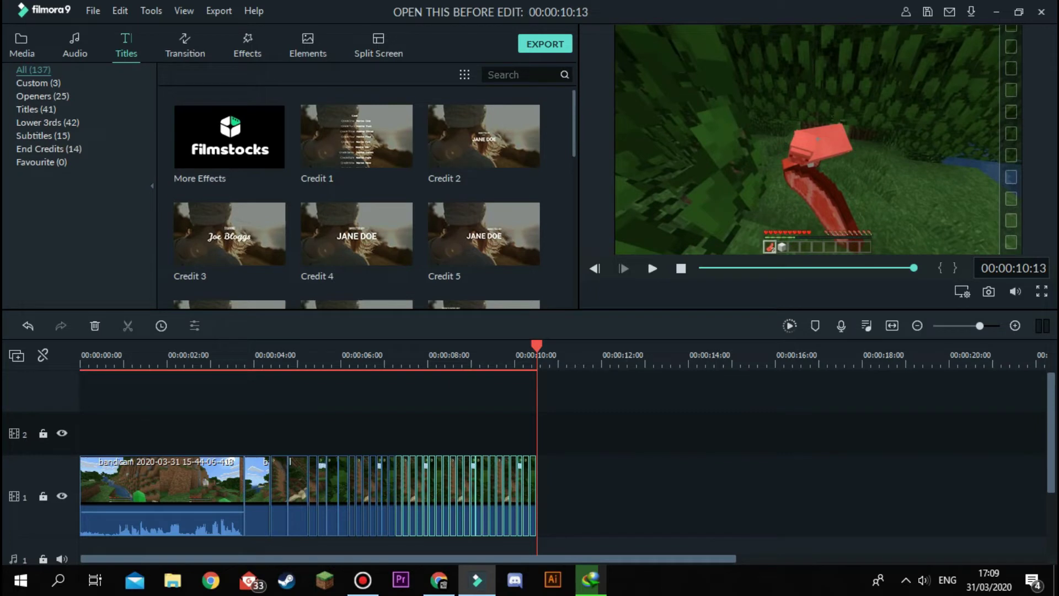
left_click(42, 96)
left_click(38, 84)
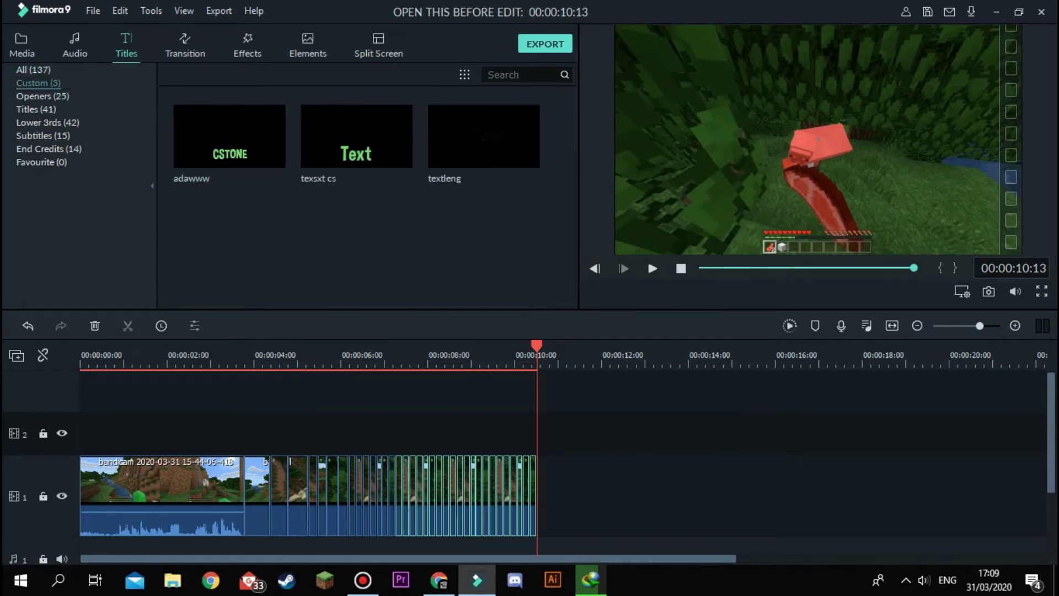
left_click_drag(484, 135, 256, 433)
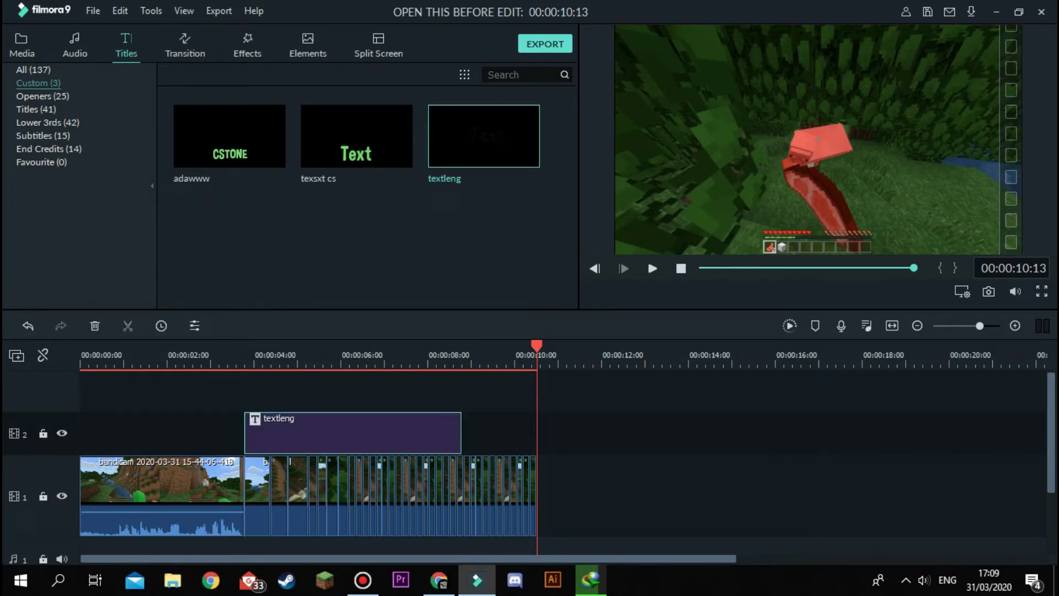
left_click_drag(461, 433, 270, 433)
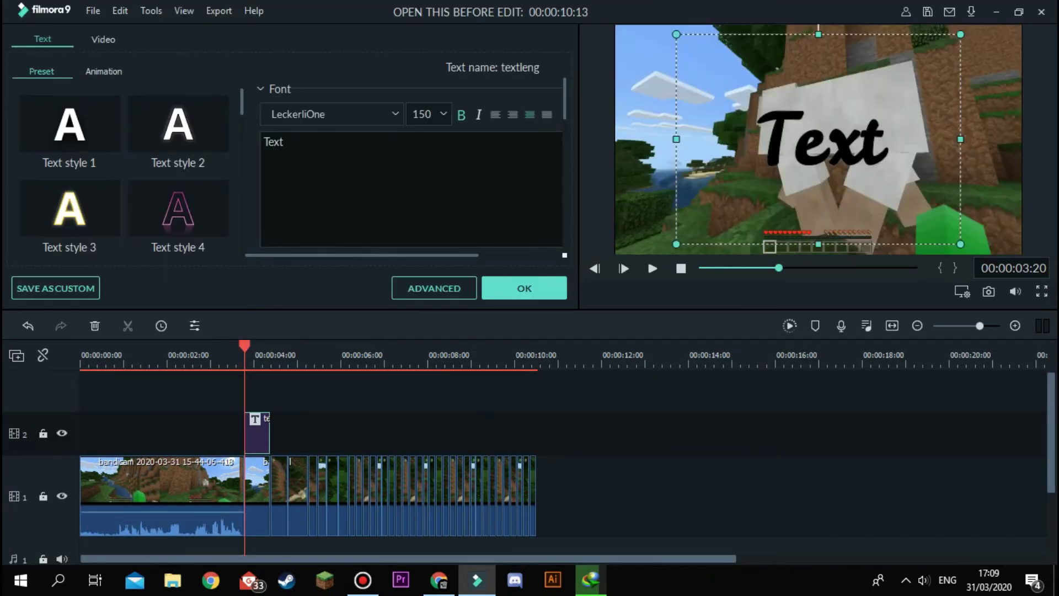
Change the title text to 'Hit 1' and set its font to Ultra
key("ctrl+a")
type("Hit 1")
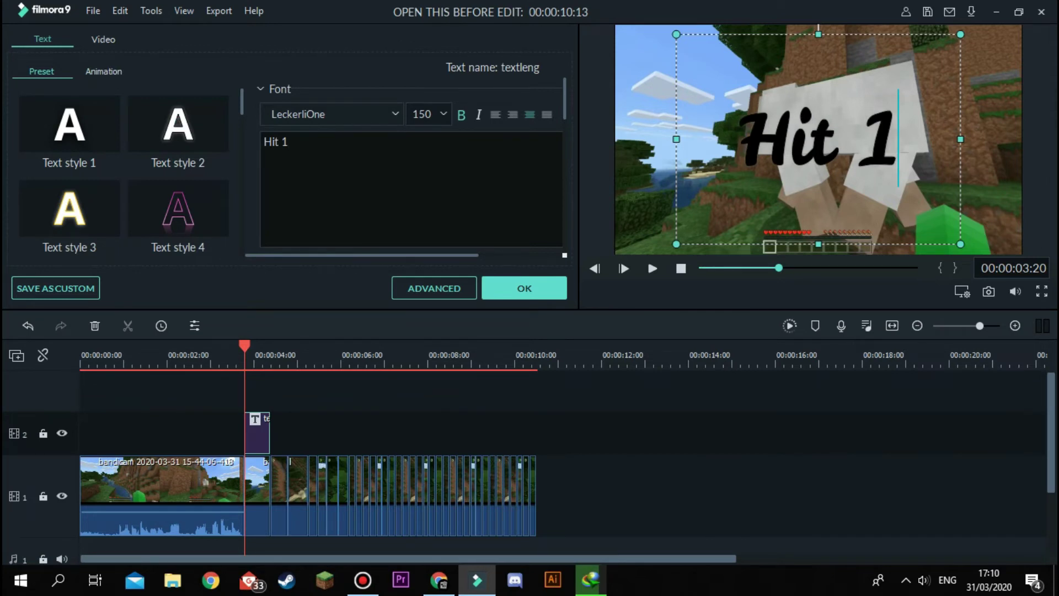
left_click(396, 114)
scroll(409, 191, "down", 15)
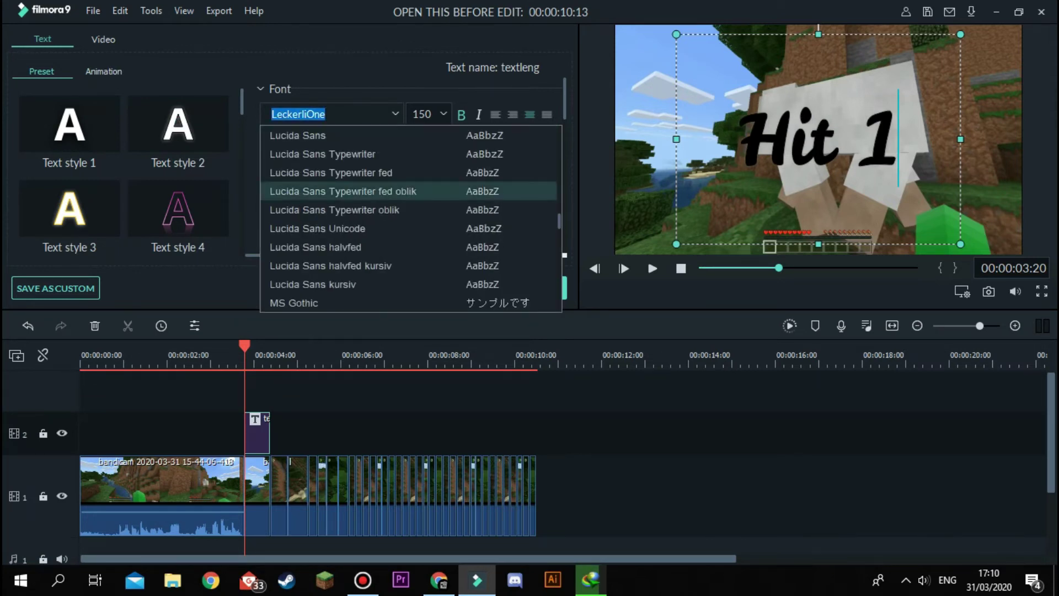
scroll(408, 228, "down", 10)
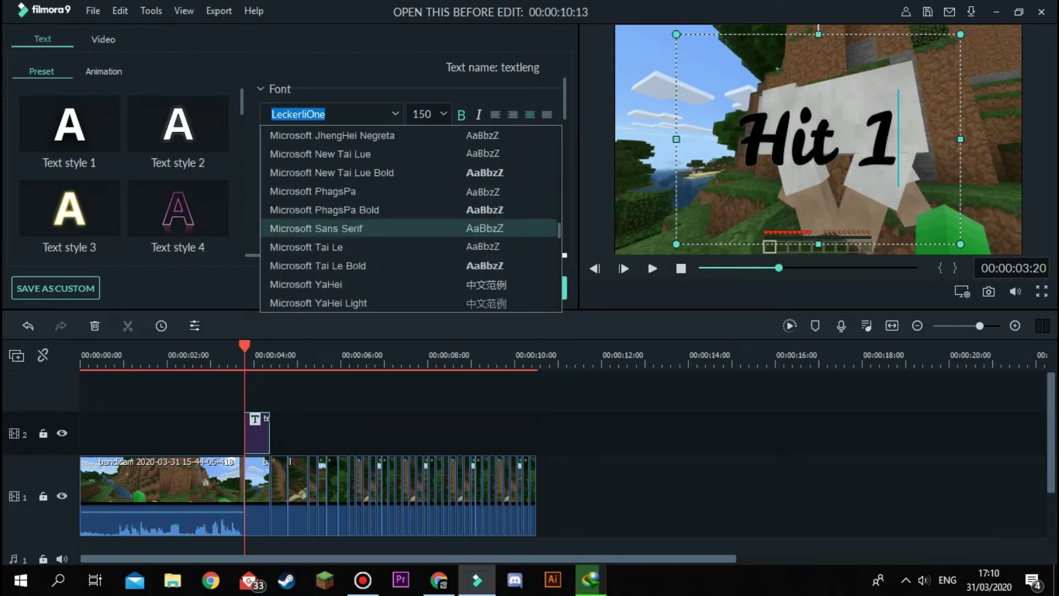
scroll(409, 227, "down", 8)
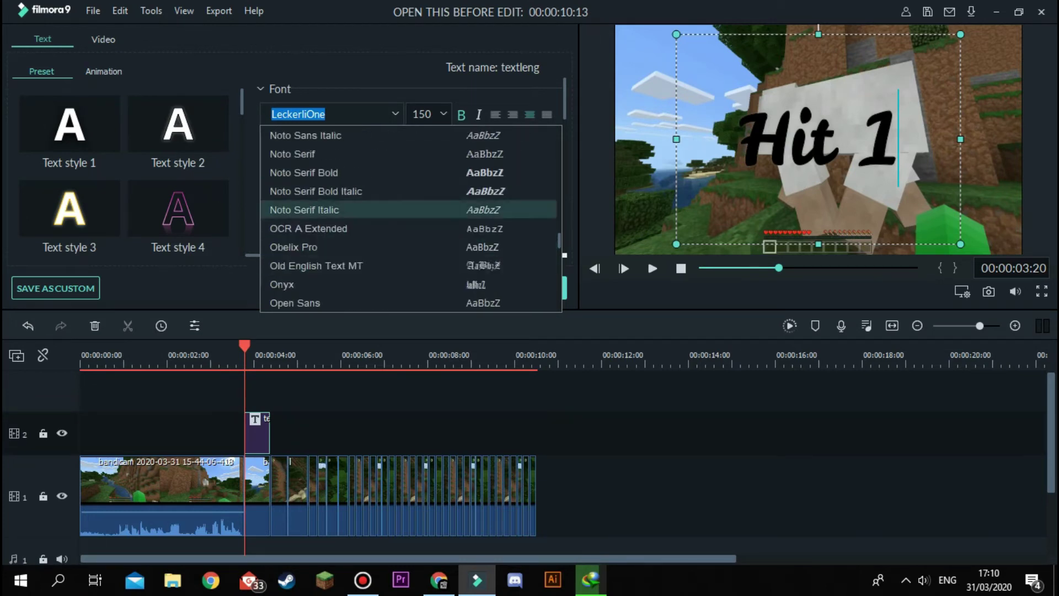
scroll(409, 228, "down", 8)
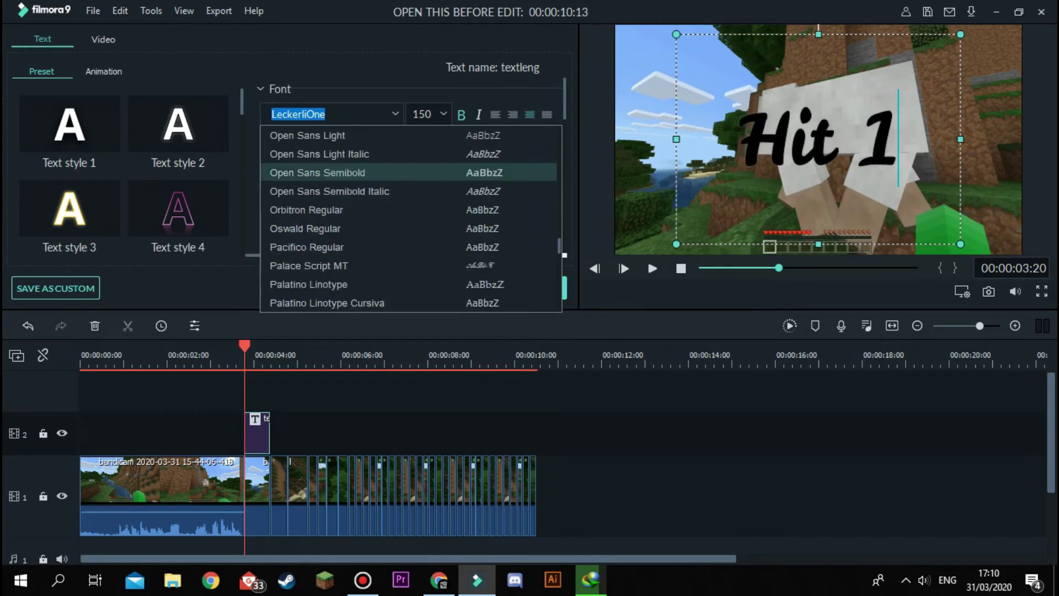
scroll(408, 247, "down", 10)
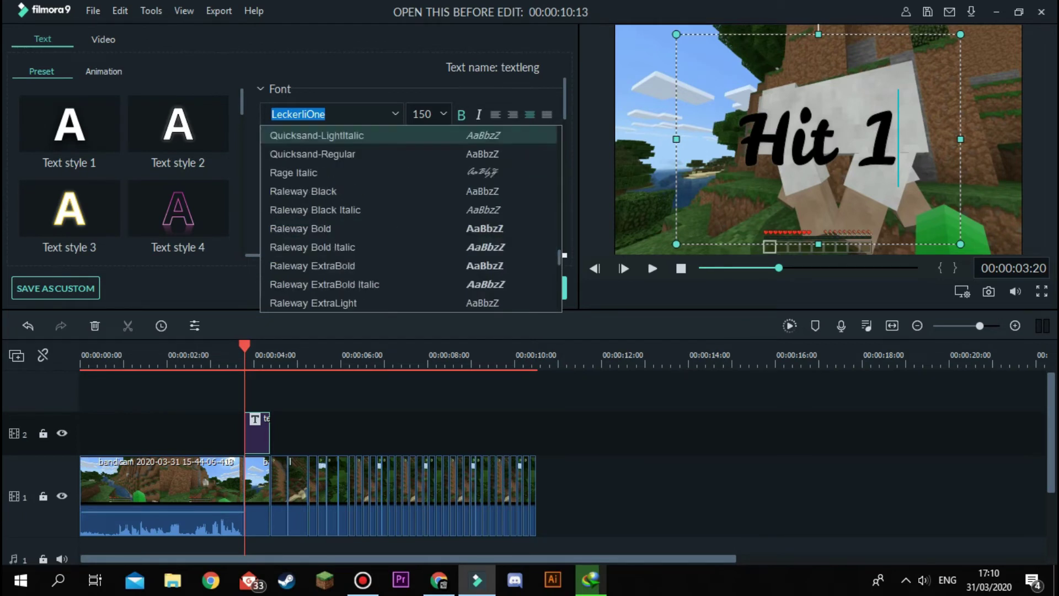
scroll(409, 247, "down", 15)
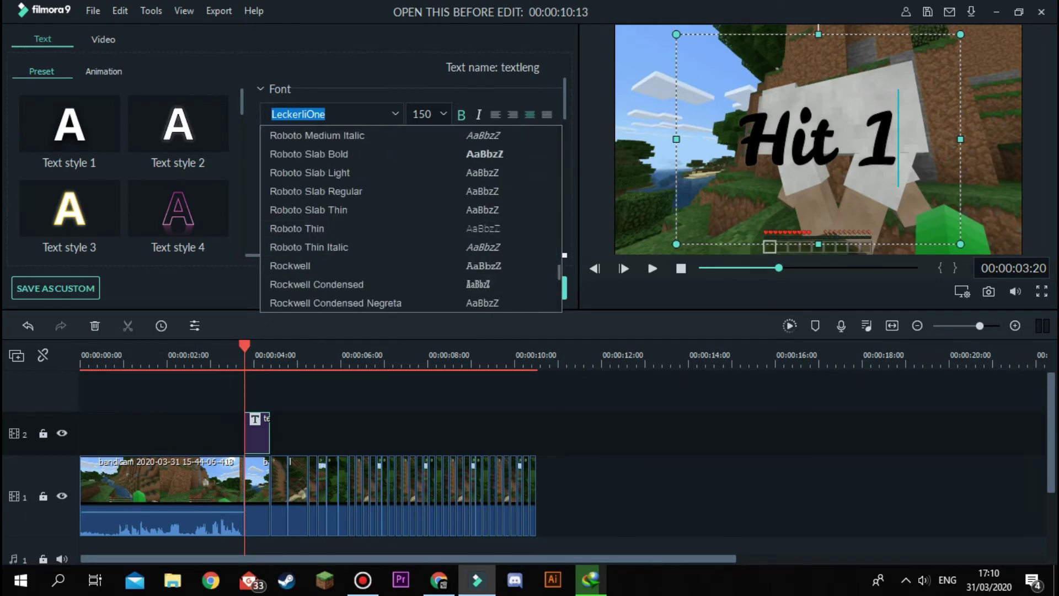
left_click(409, 191)
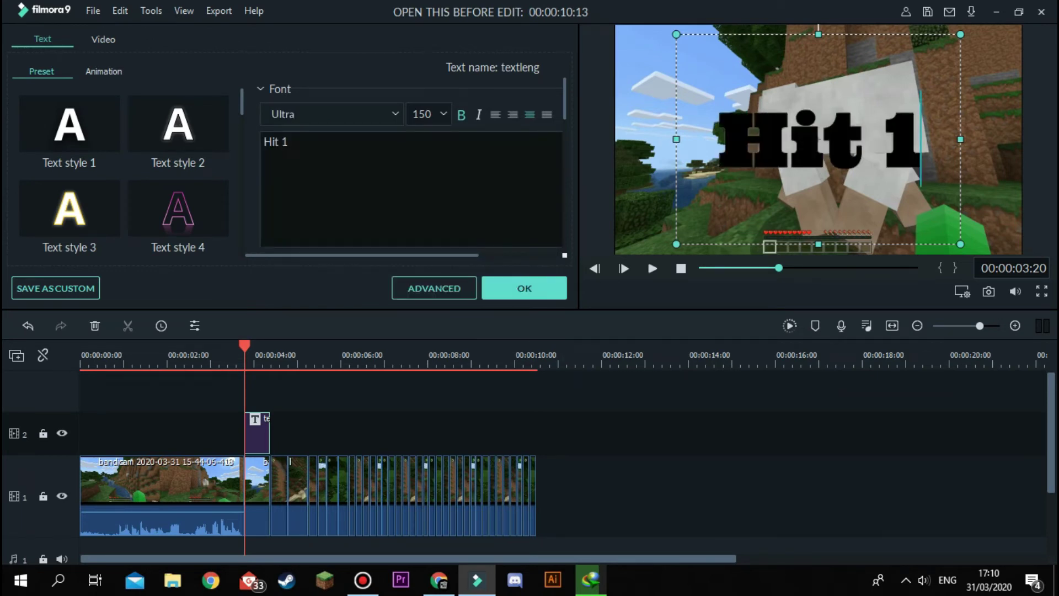
Shrink the Hit 1 text box, settle it left of centre, and bring up Text Color
left_click_drag(960, 244, 818, 139)
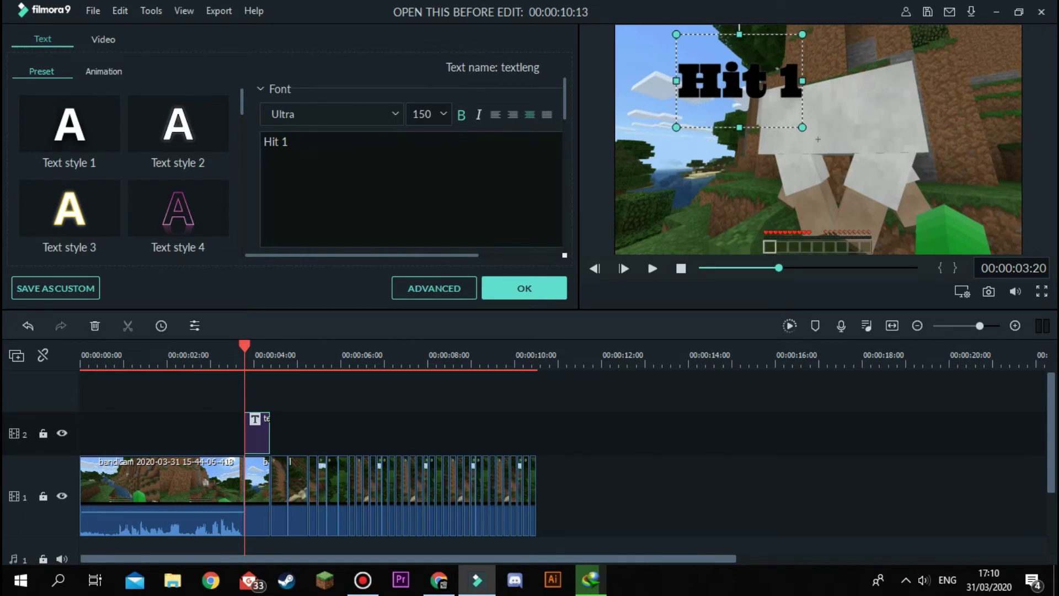
left_click_drag(739, 82, 700, 141)
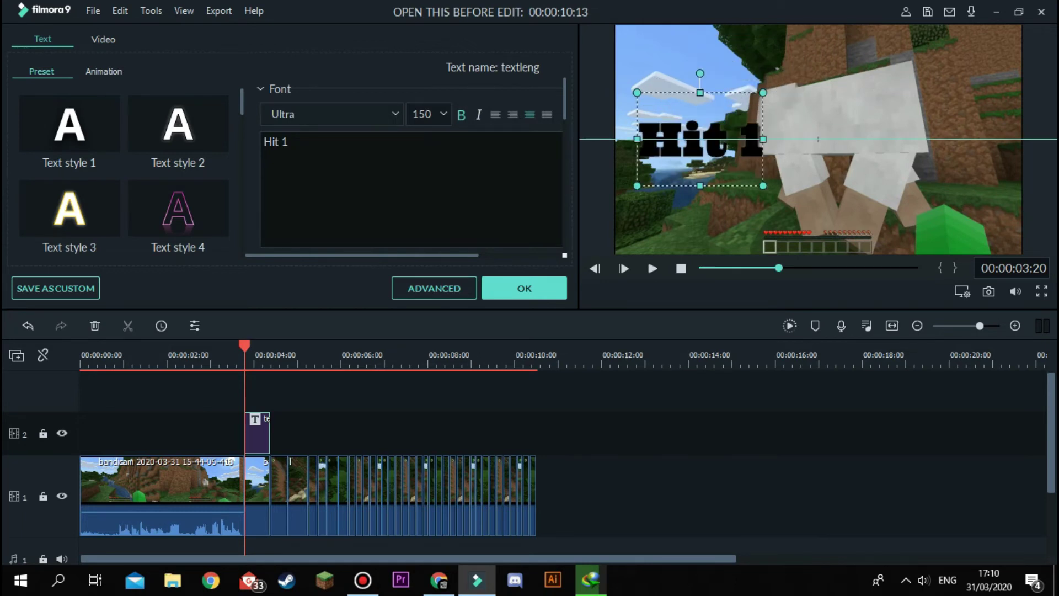
left_click_drag(818, 139, 818, 139)
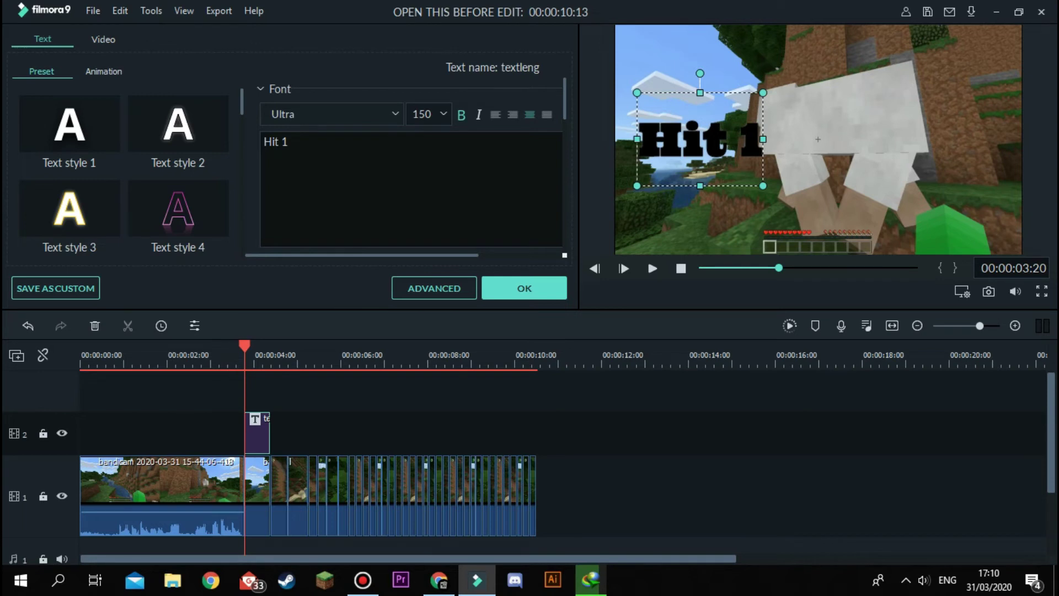
scroll(411, 182, "down", 3)
scroll(411, 166, "down", 1)
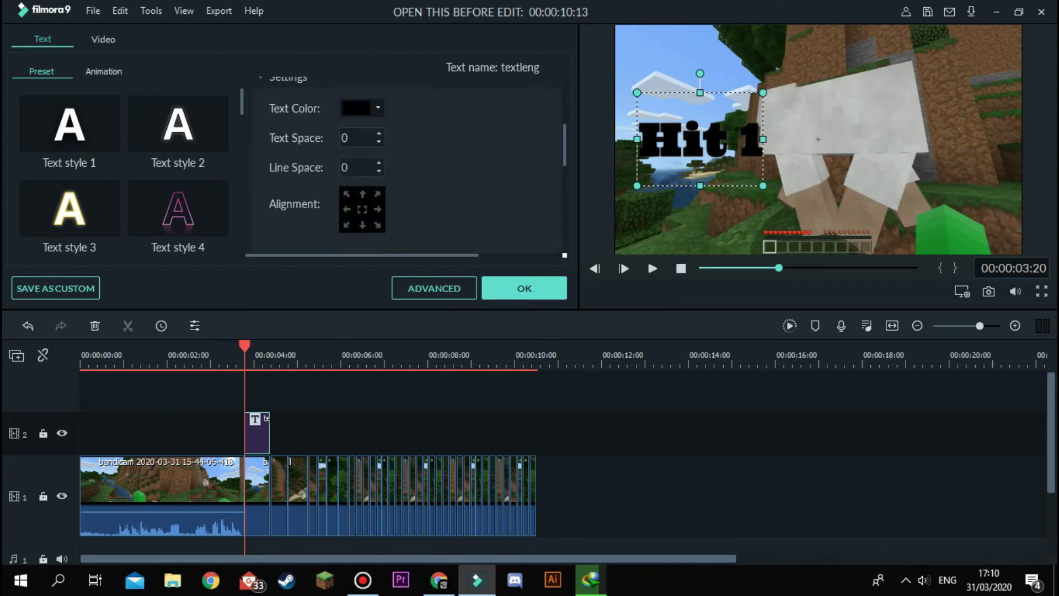
left_click(378, 107)
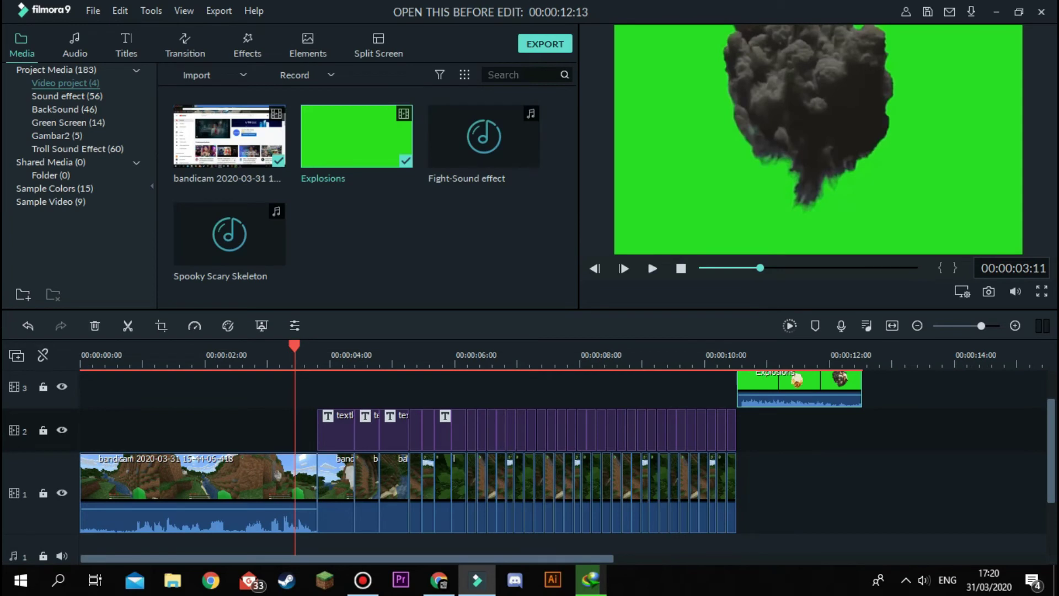
mouse_move(295, 346)
left_mouse_down()
mouse_move(587, 346)
mouse_move(301, 346)
left_mouse_up()
scroll(552, 452, "down", 3)
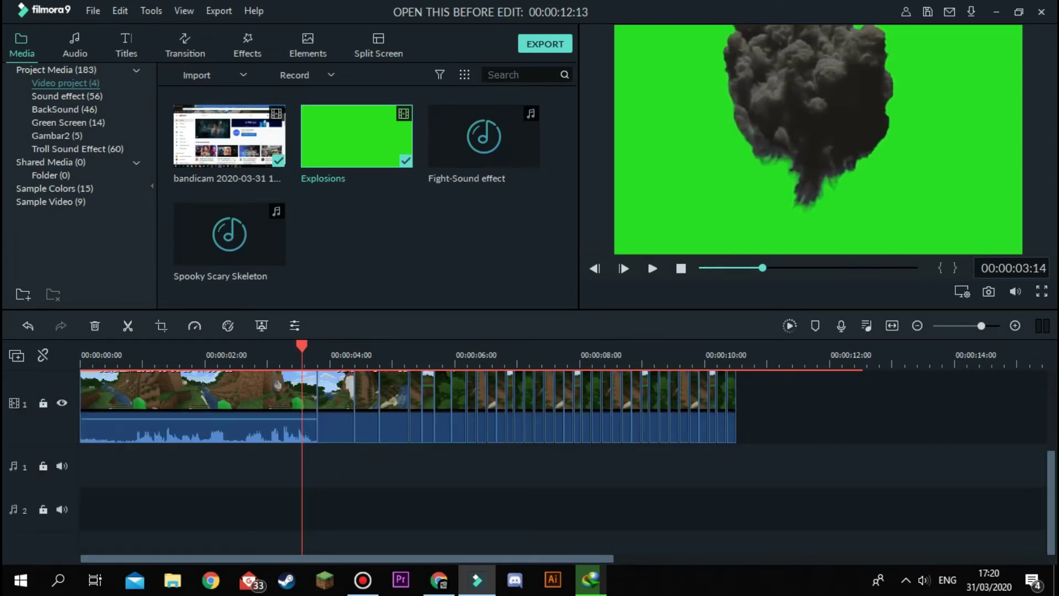
scroll(551, 452, "up", 2)
scroll(552, 452, "up", 2)
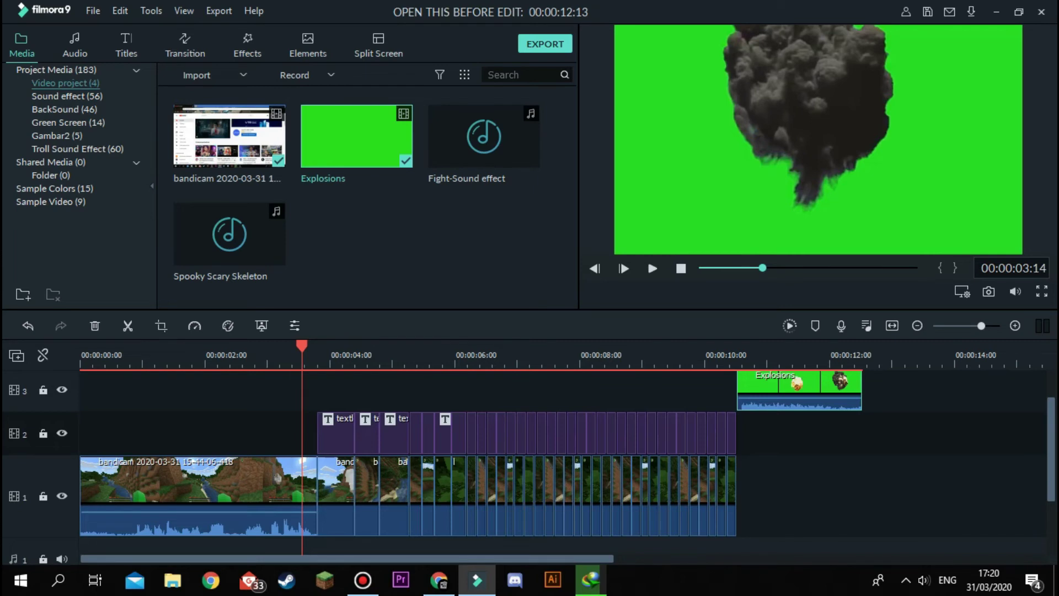
scroll(552, 452, "down", 3)
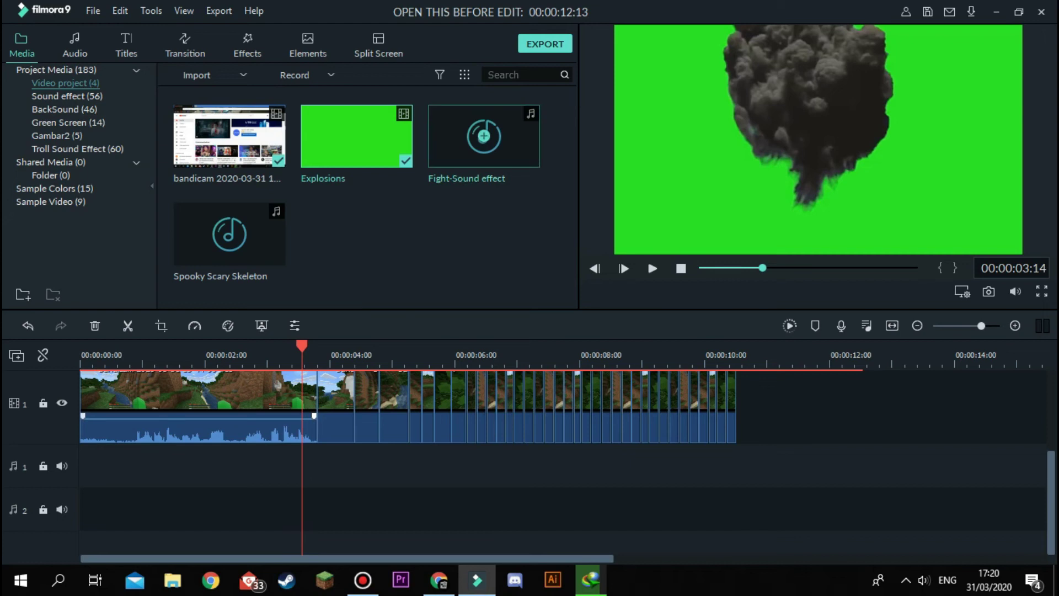
scroll(231, 411, "up", 3)
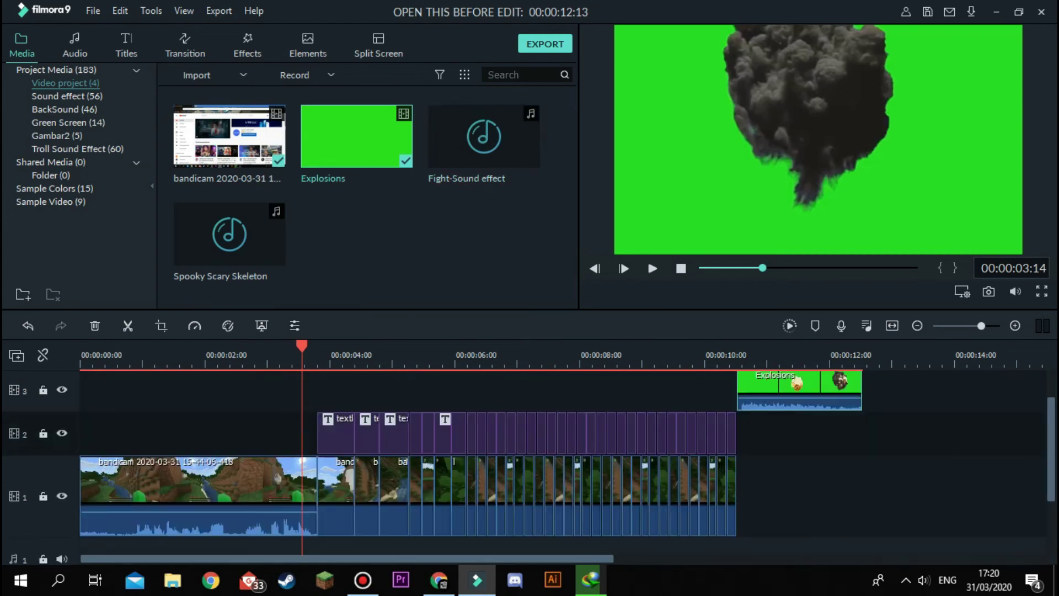
scroll(458, 463, "down", 3)
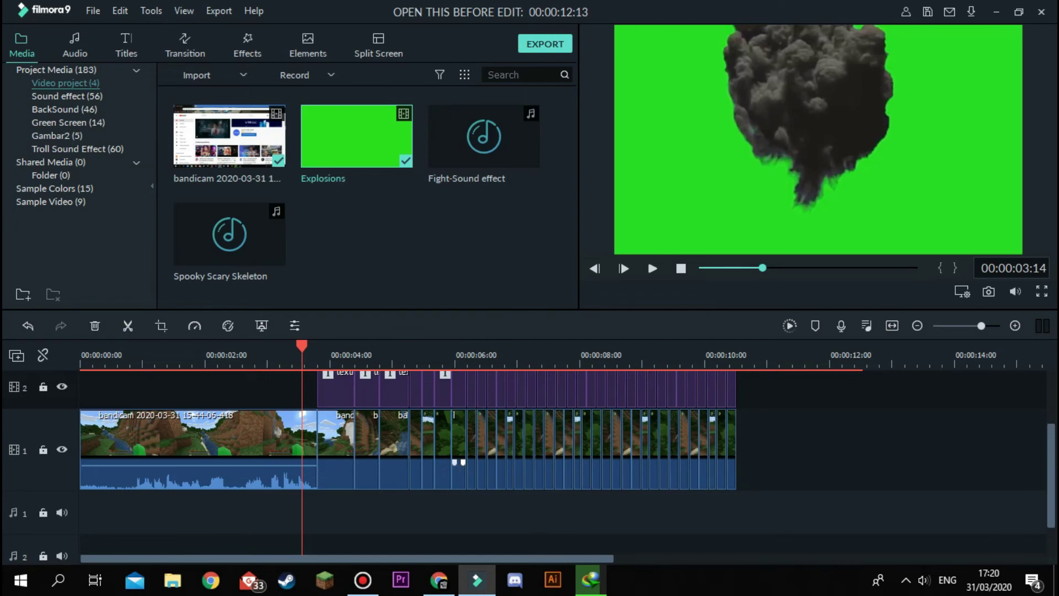
scroll(562, 453, "down", 2)
scroll(563, 453, "up", 4)
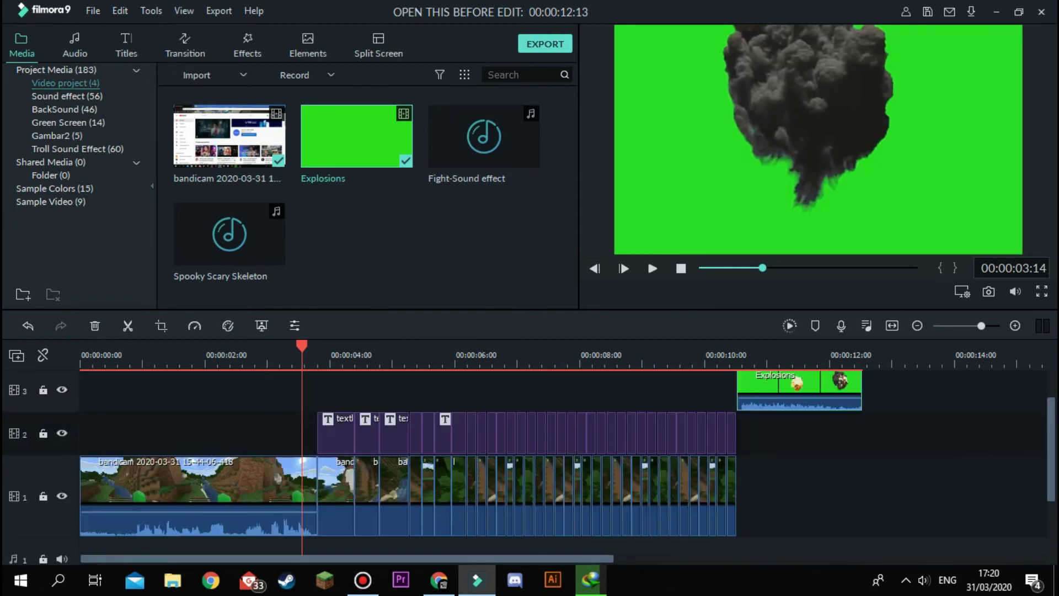